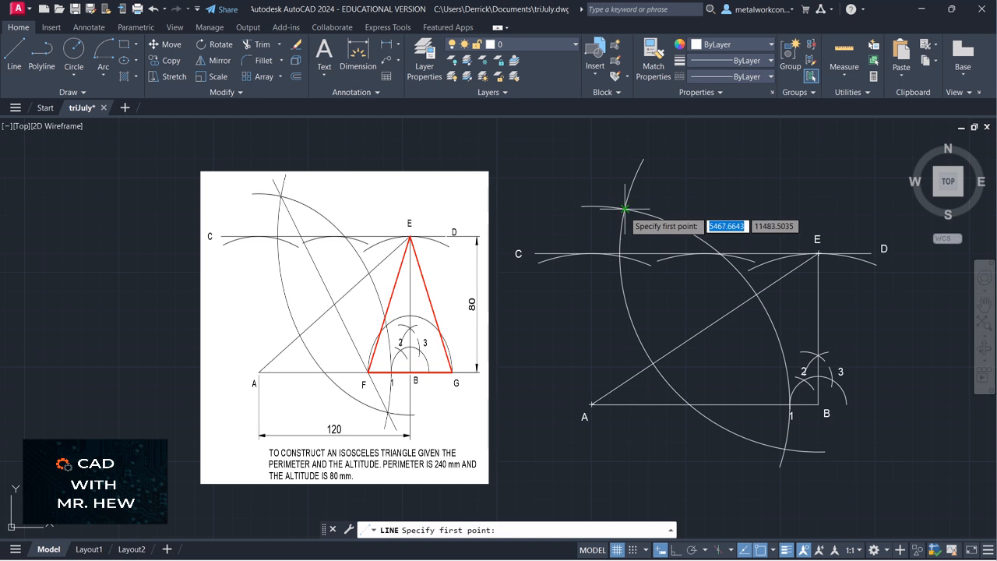
Step: Draw a line joining the upper and lower intersections of the two large arcs to bisect line AE
{"action": "left_click", "coordinate": [625, 209]}
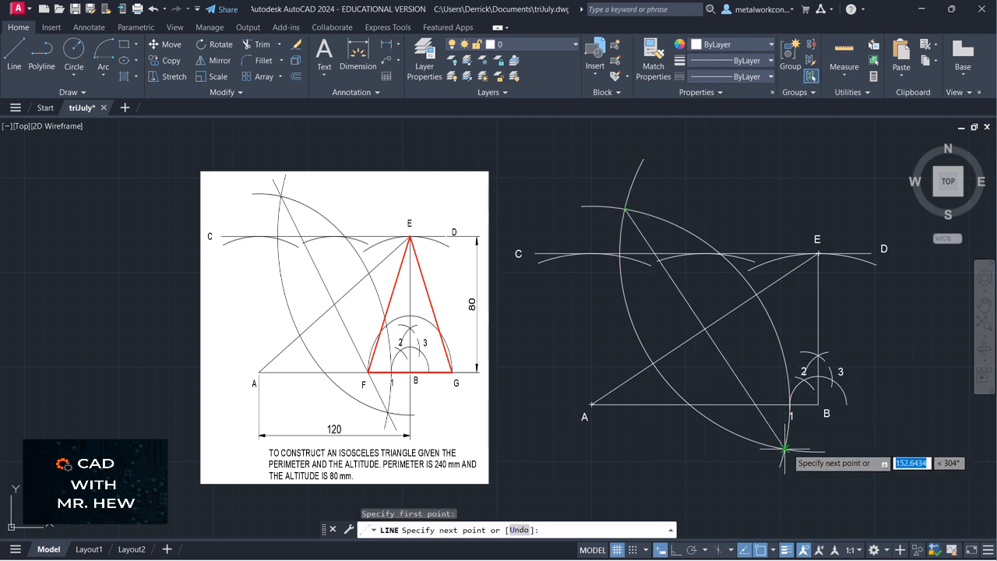
{"action": "scroll", "coordinate": [785, 448], "scroll_direction": "up", "scroll_amount": 2}
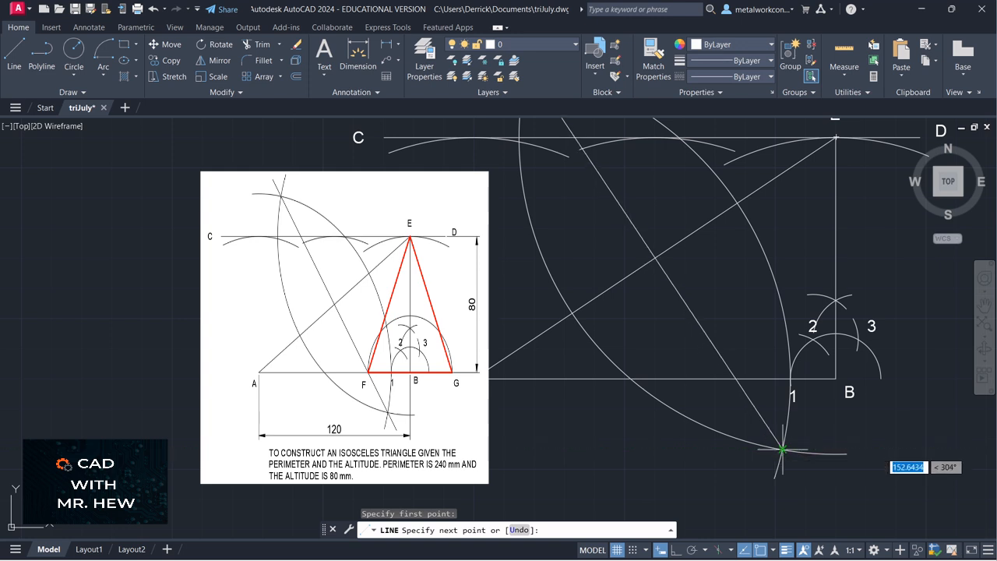
{"action": "left_click", "coordinate": [783, 449]}
{"action": "key", "text": "Return"}
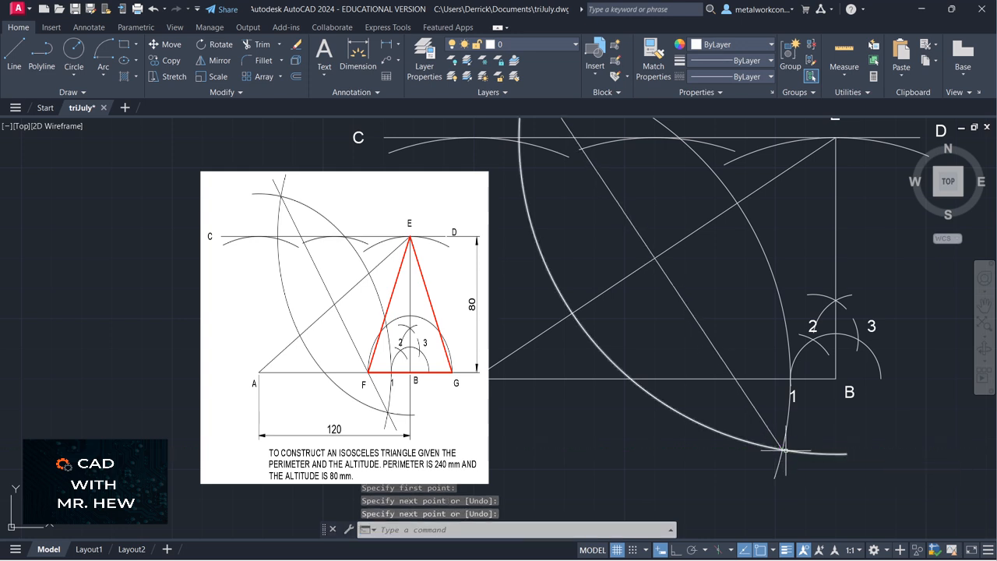
Step: Stretch both ends of the bisector slightly beyond the arc intersections, keeping it along its own direction
{"action": "scroll", "coordinate": [789, 444], "scroll_direction": "down", "scroll_amount": 2}
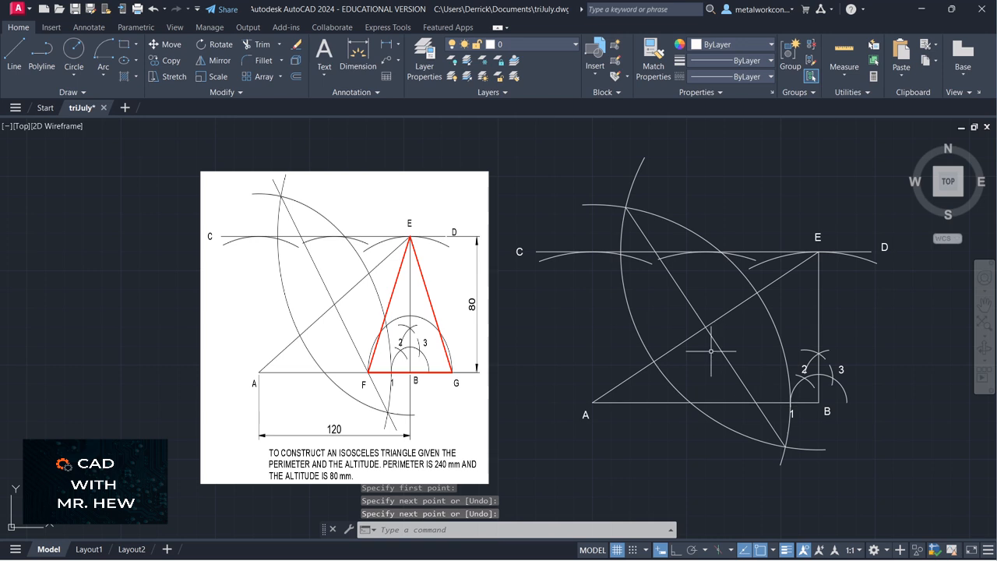
{"action": "left_click", "coordinate": [633, 219]}
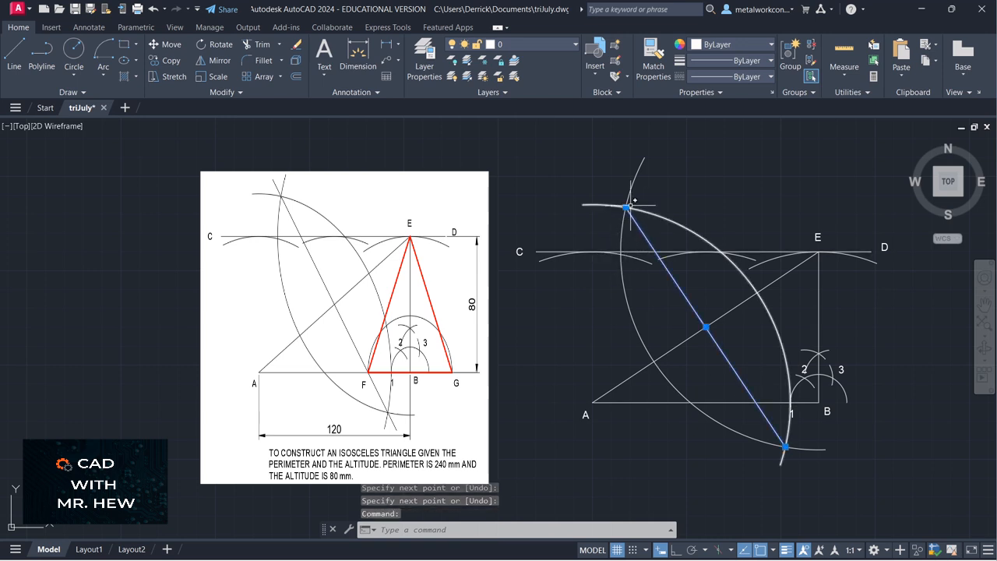
{"action": "left_click", "coordinate": [627, 207]}
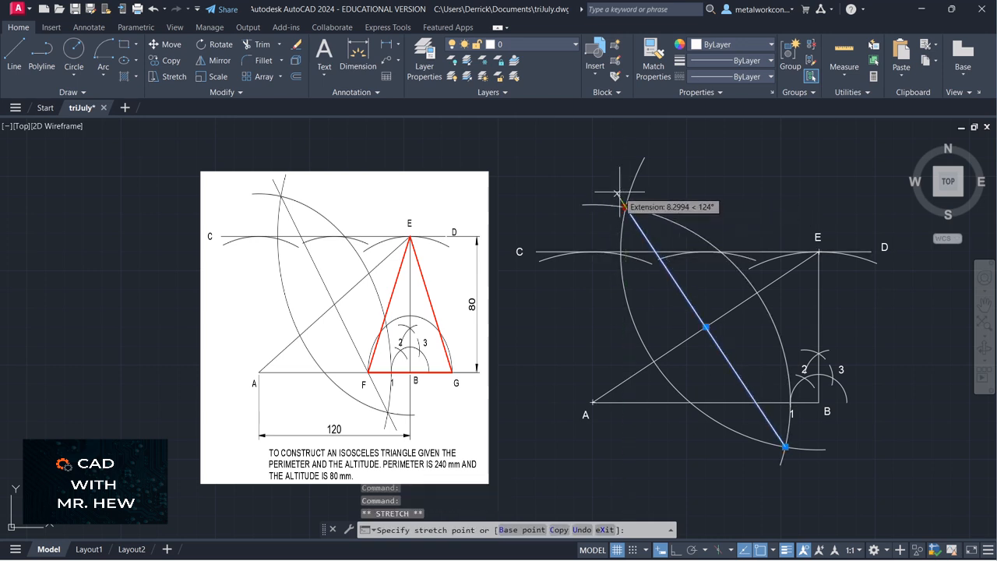
{"action": "left_click", "coordinate": [615, 189]}
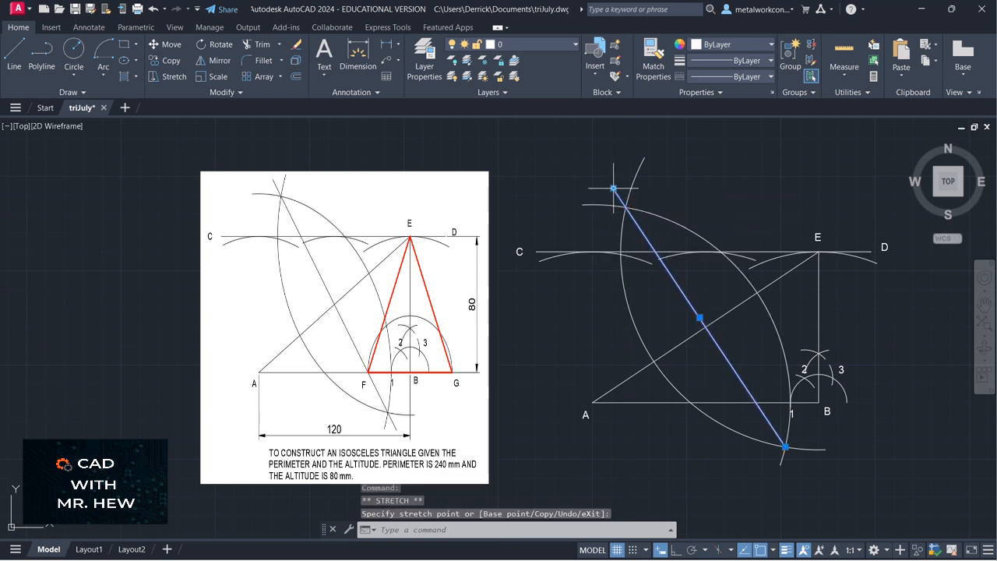
{"action": "left_click", "coordinate": [785, 447]}
{"action": "left_click", "coordinate": [799, 465]}
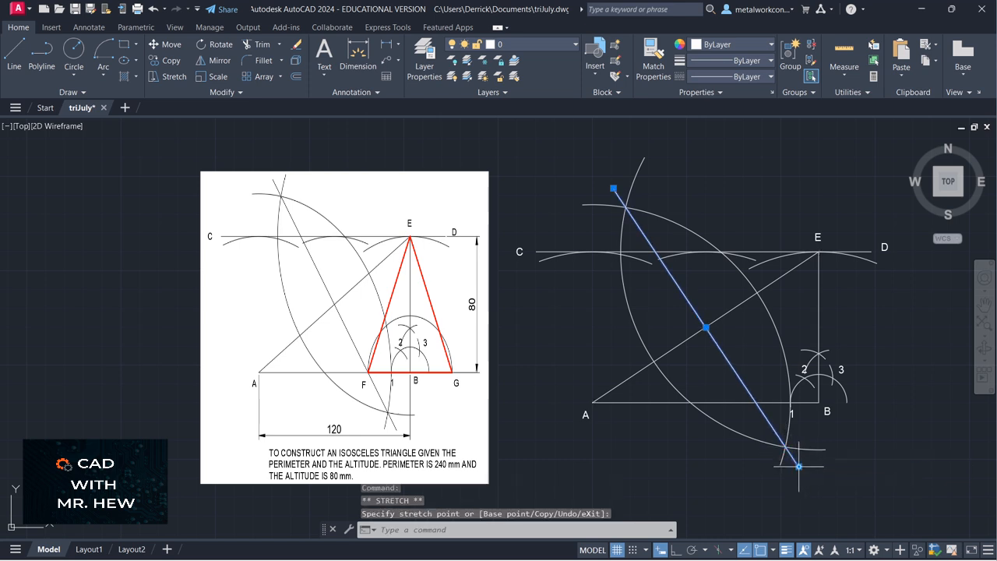
{"action": "mouse_move", "coordinate": [799, 466]}
{"action": "key", "text": "Escape"}
{"action": "key", "text": "Escape"}
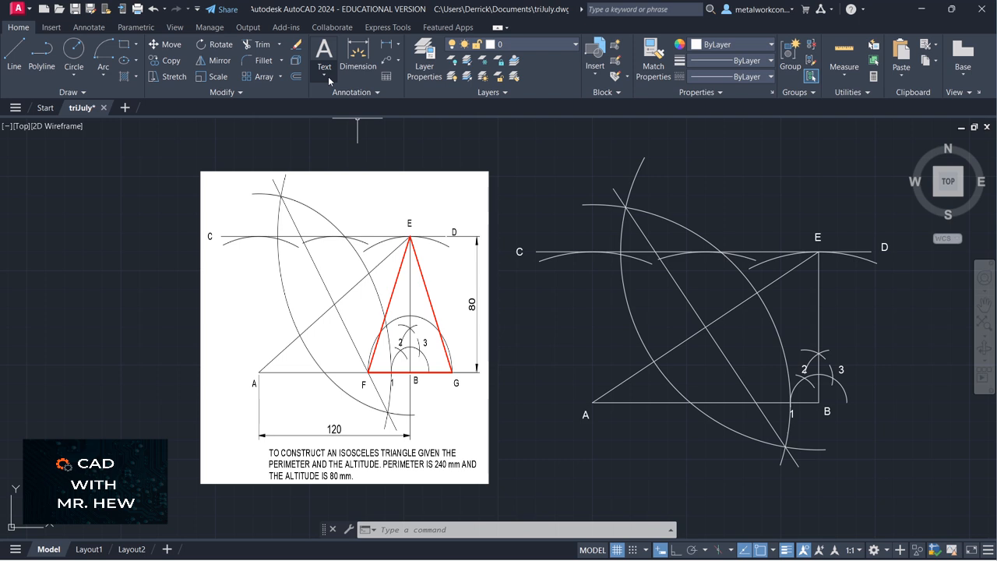
Step: With object snap off, add the single-line text label F, height 4 and rotation 0, below the bisector's crossing with line AB
{"action": "left_click", "coordinate": [325, 77]}
{"action": "left_click", "coordinate": [343, 123]}
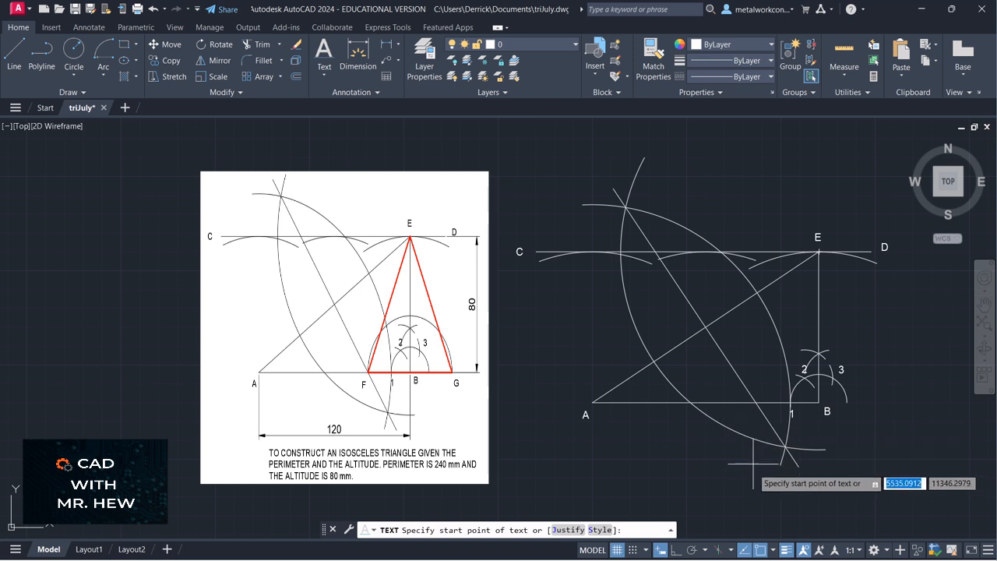
{"action": "left_click", "coordinate": [760, 549]}
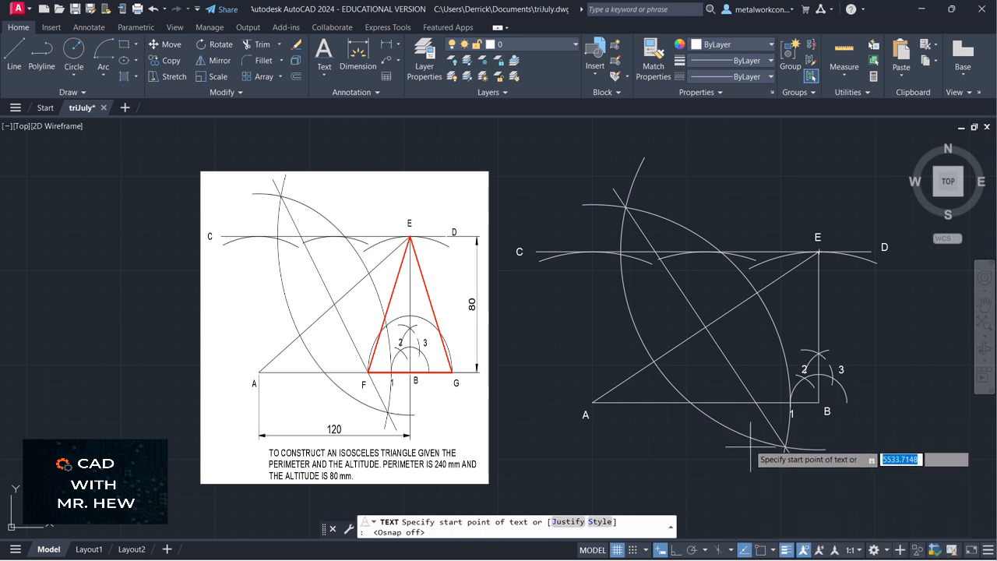
{"action": "left_click", "coordinate": [747, 420]}
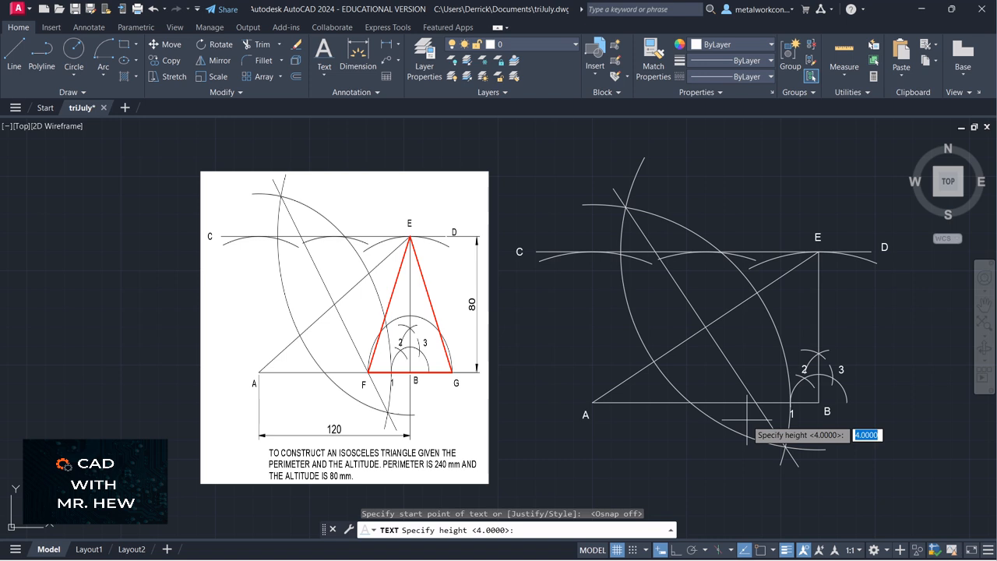
{"action": "key", "text": "Return"}
{"action": "key", "text": "Return"}
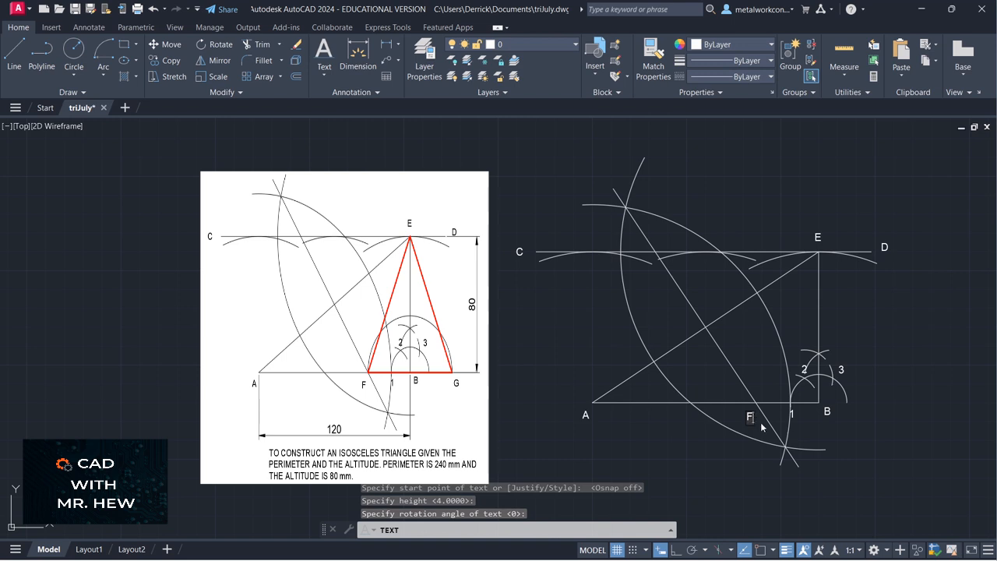
{"action": "type", "text": "F"}
{"action": "key", "text": "Return"}
{"action": "key", "text": "Return"}
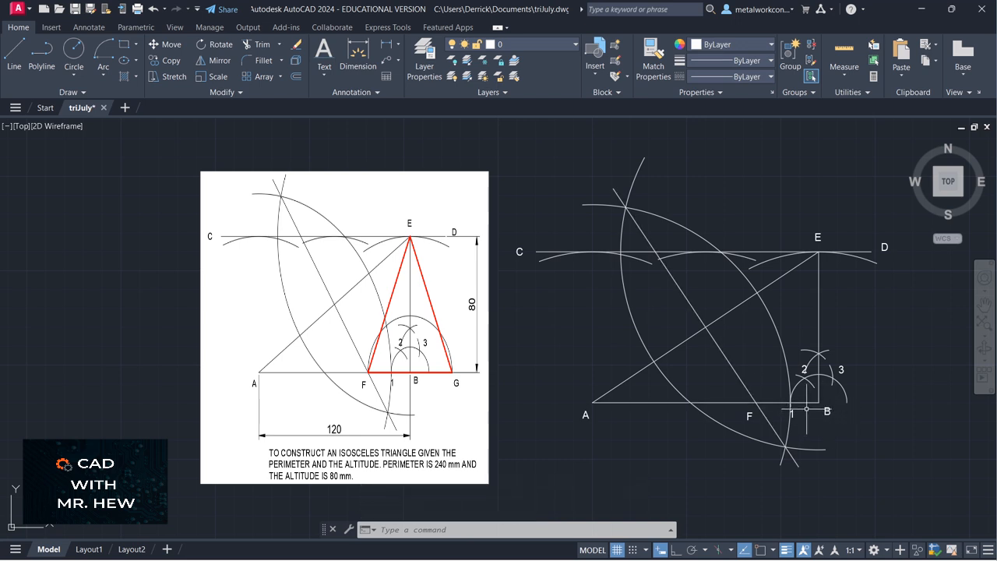
Step: Turn object snap back on and draw a line from point E to point F on the baseline
{"action": "left_click", "coordinate": [14, 55]}
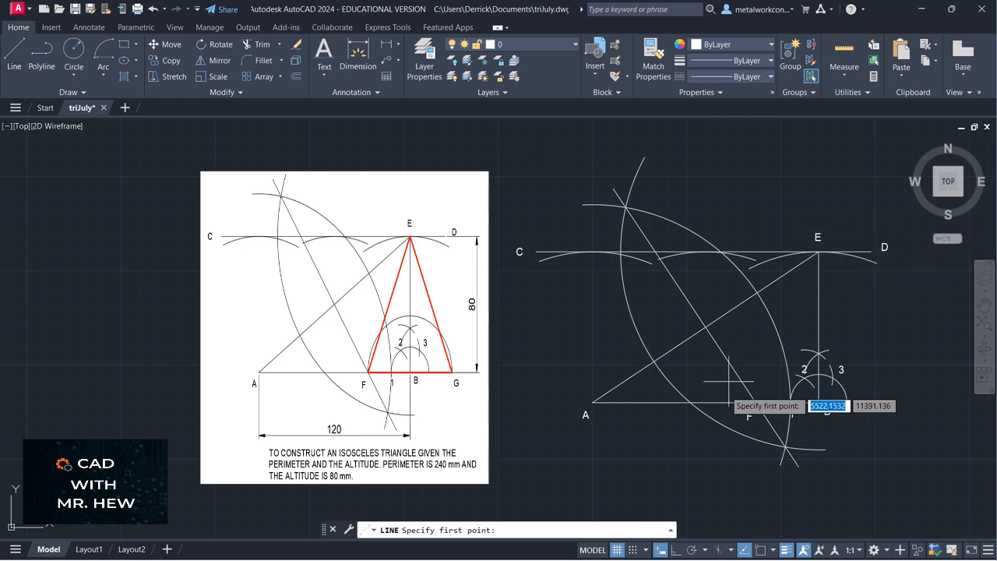
{"action": "left_click", "coordinate": [761, 550]}
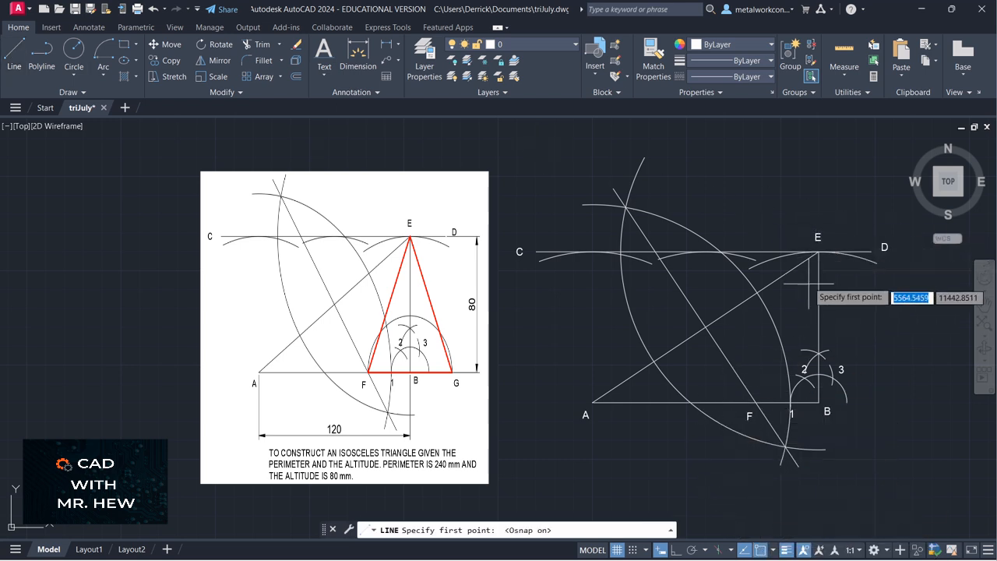
{"action": "left_click", "coordinate": [818, 251]}
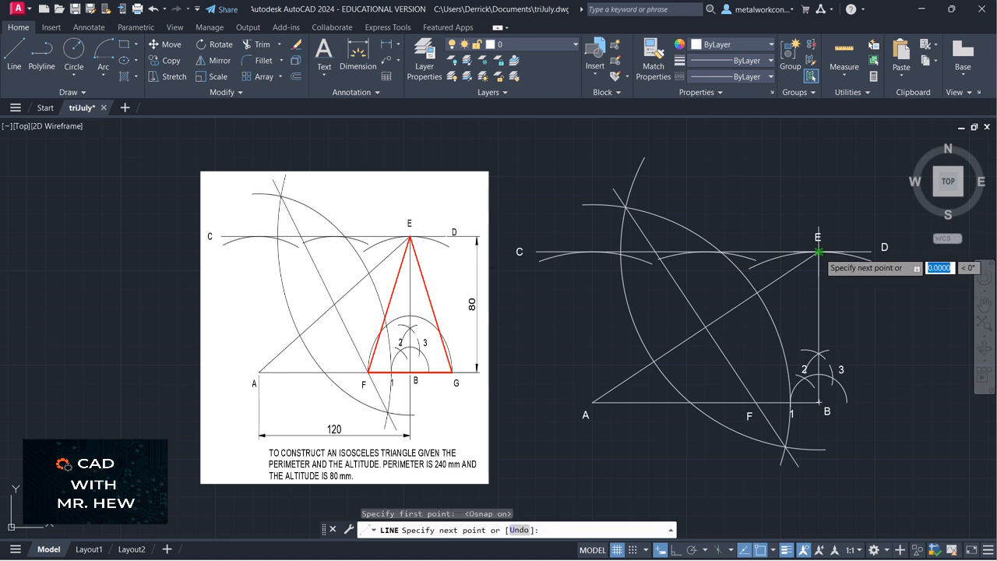
{"action": "left_click", "coordinate": [756, 402]}
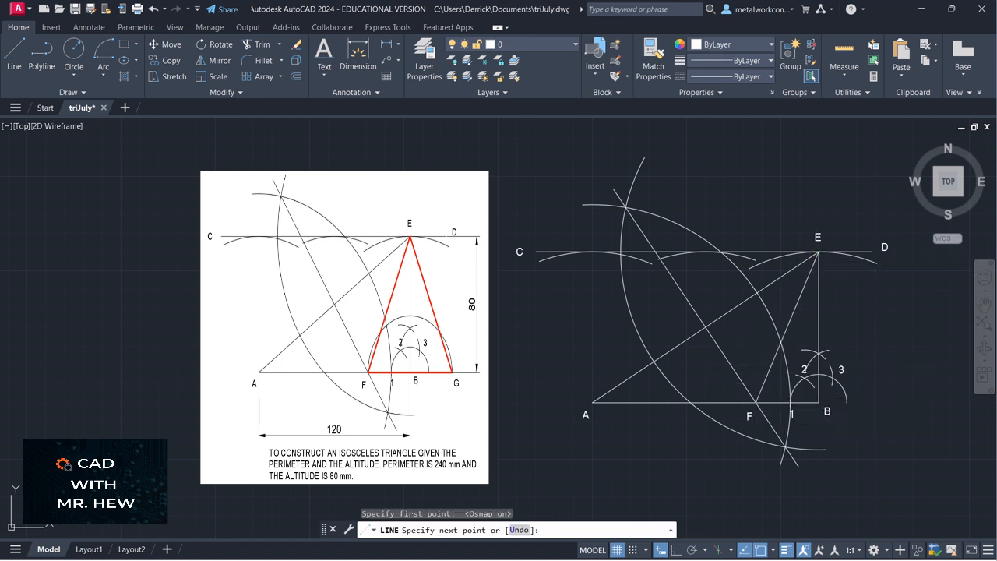
{"action": "key", "text": "Return"}
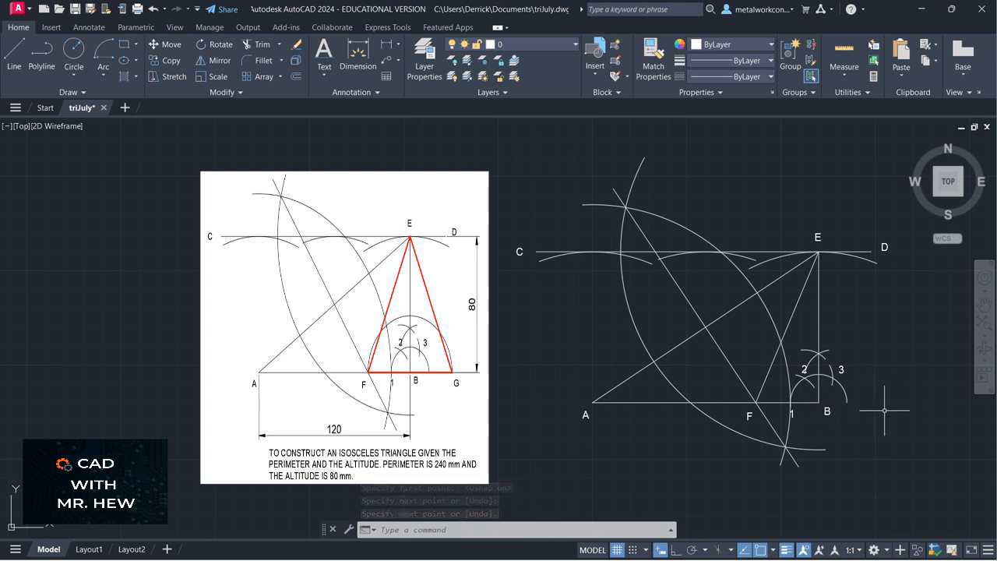
Step: With Ortho on, draw a horizontal line from point B to extend baseline AB to the right
{"action": "left_click", "coordinate": [26, 60]}
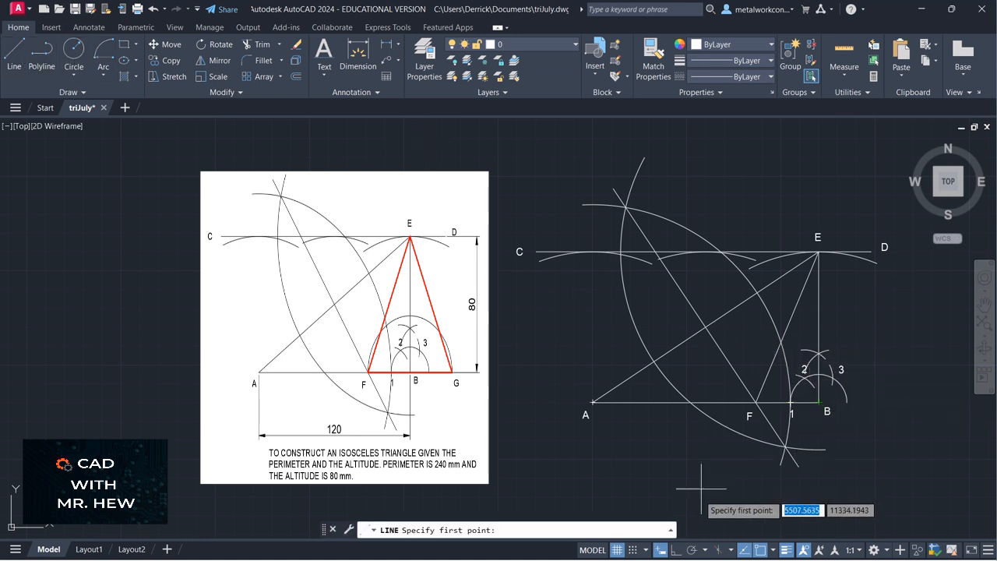
{"action": "left_click", "coordinate": [674, 550]}
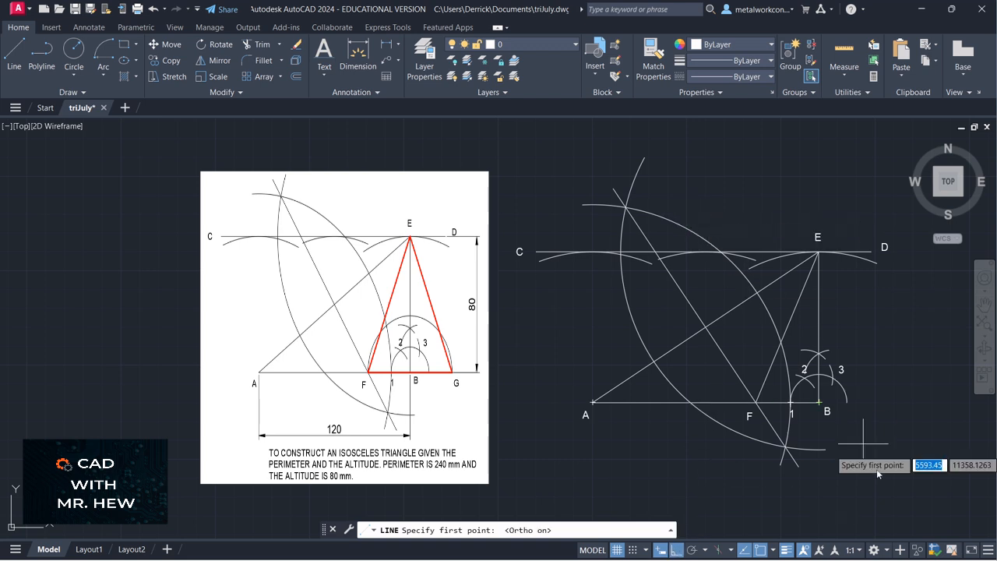
{"action": "left_click", "coordinate": [818, 402]}
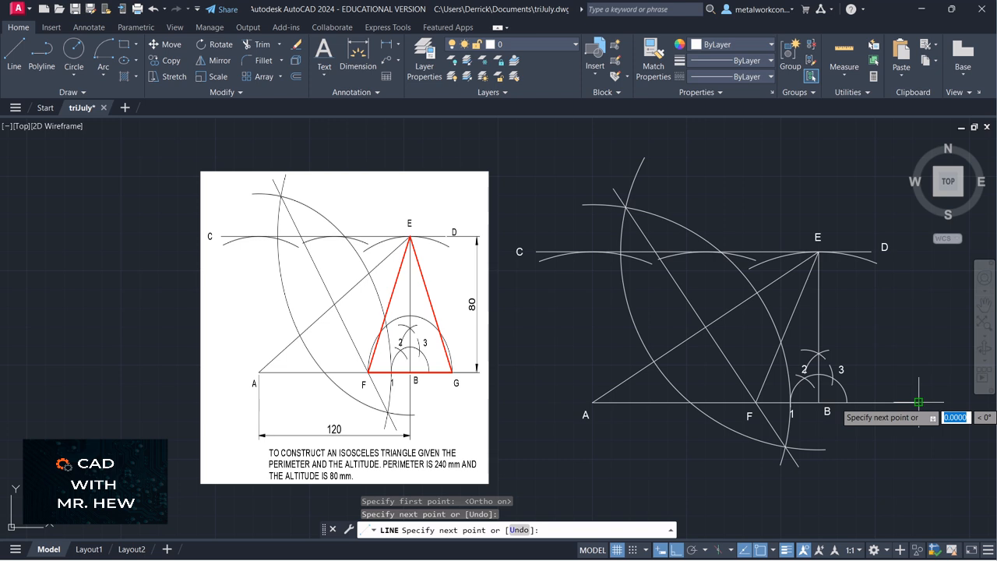
{"action": "left_click", "coordinate": [919, 402]}
{"action": "key", "text": "Return"}
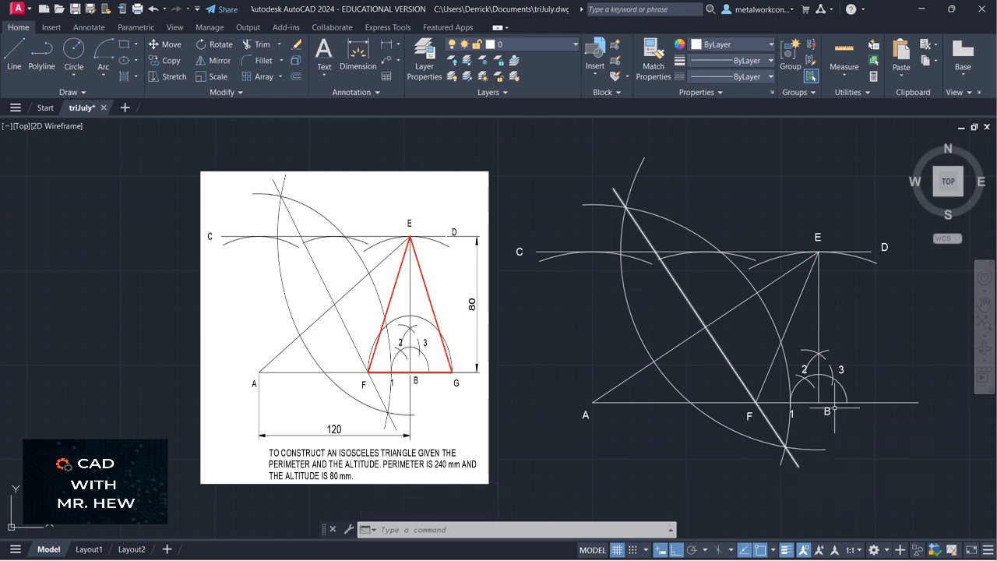
Step: Draw a Center, Start, End arc centred on B, from F over to the extended baseline
{"action": "left_click", "coordinate": [103, 77]}
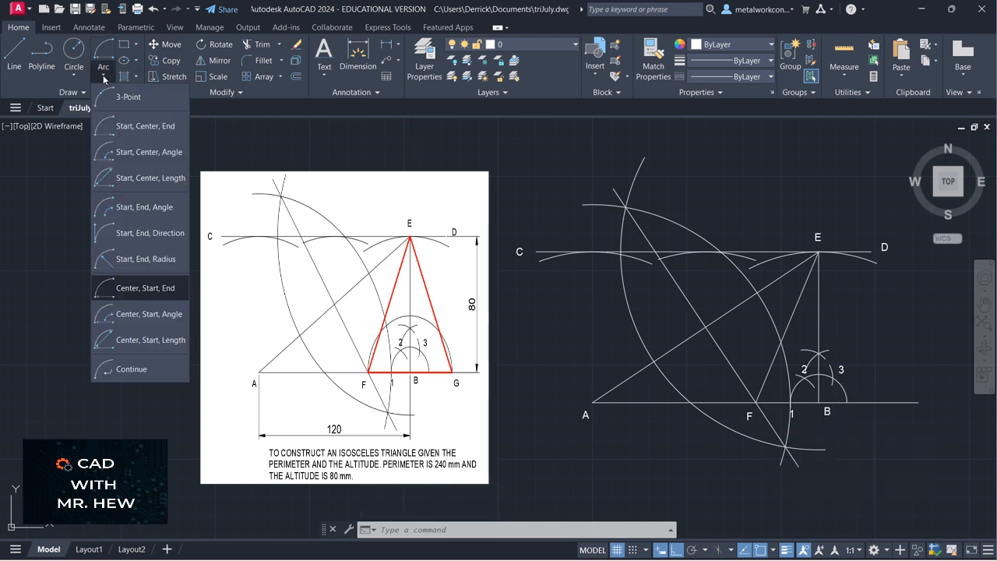
{"action": "left_click", "coordinate": [140, 293]}
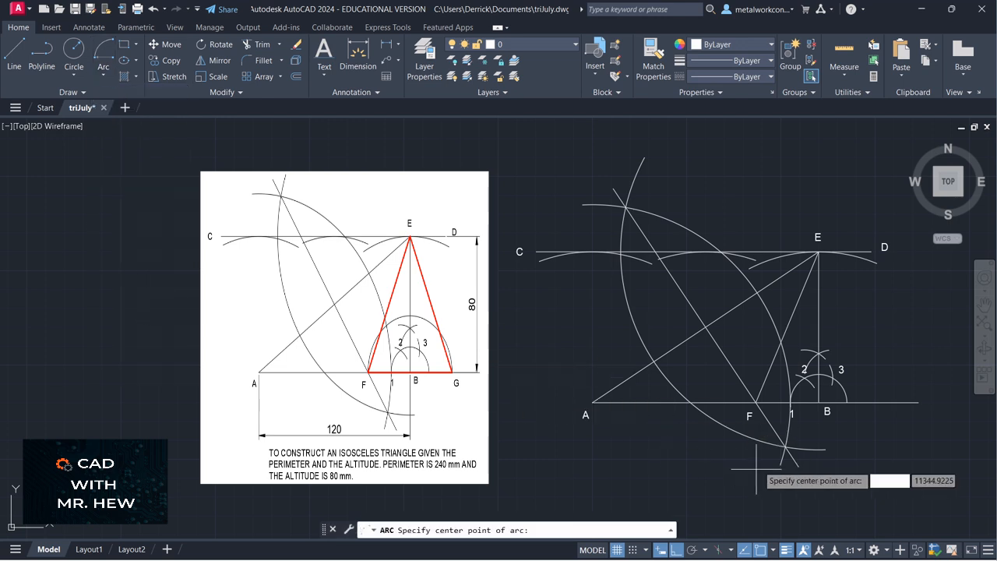
{"action": "left_click", "coordinate": [818, 402]}
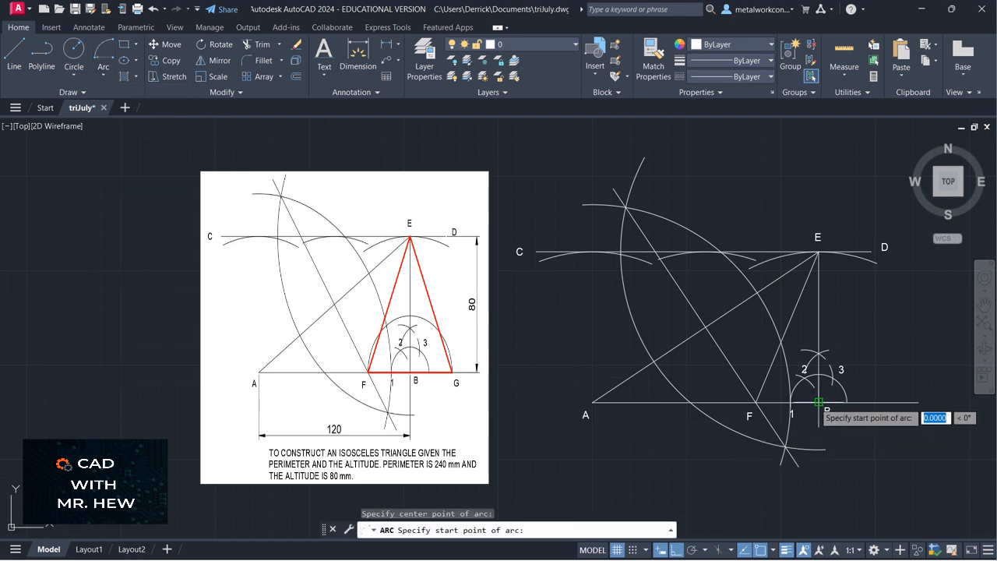
{"action": "left_click", "coordinate": [755, 402]}
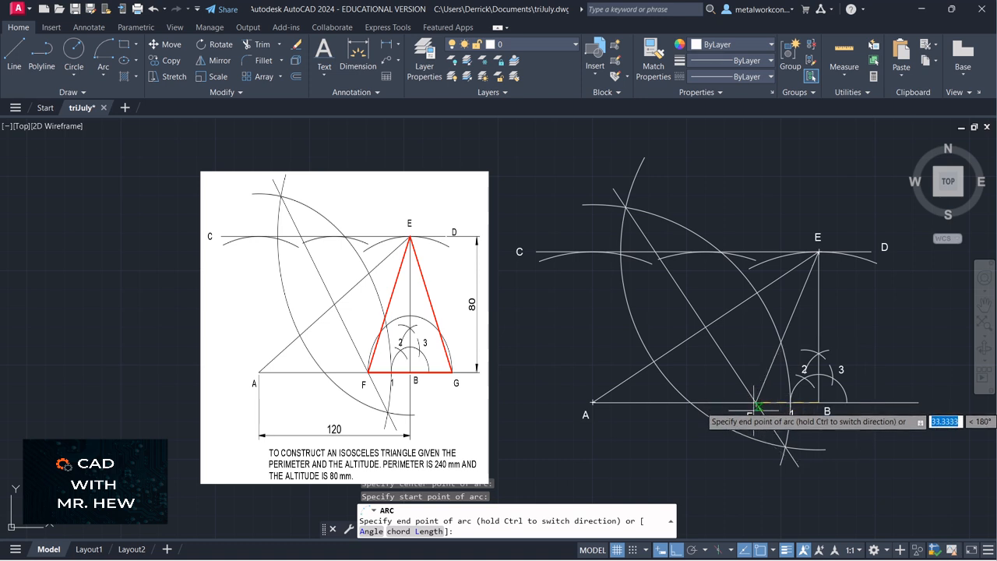
{"action": "left_click", "coordinate": [896, 403]}
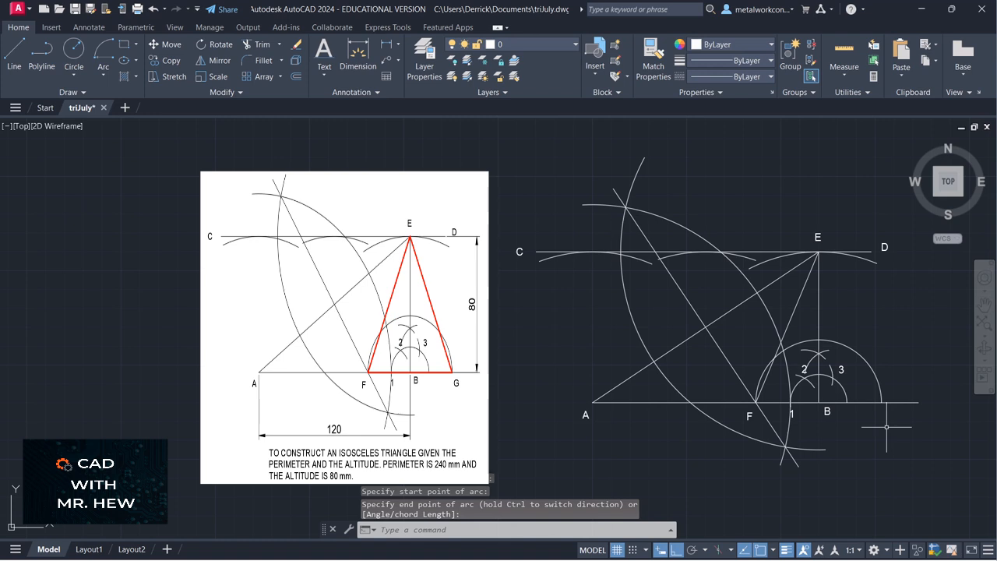
Step: Add the single-line text label G, height 4 and rotation 0, below the new arc's end on the extended baseline
{"action": "left_click", "coordinate": [324, 75]}
{"action": "left_click", "coordinate": [351, 124]}
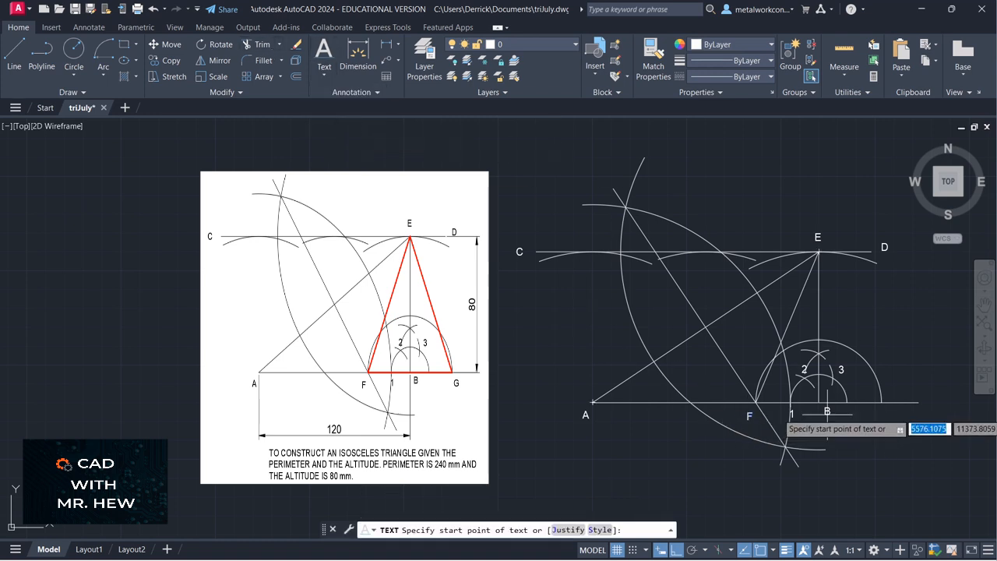
{"action": "left_click", "coordinate": [882, 417]}
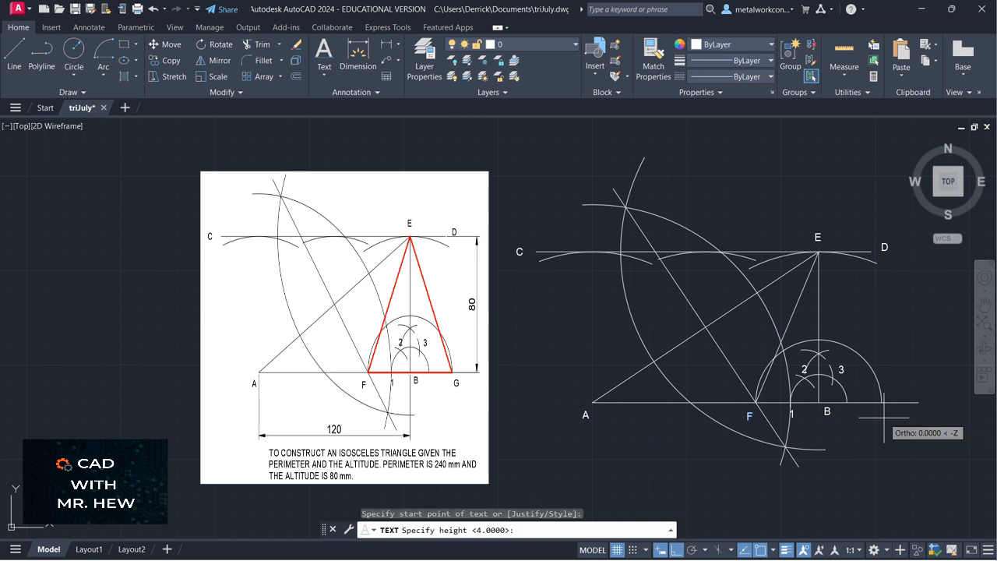
{"action": "key", "text": "Return"}
{"action": "key", "text": "Return"}
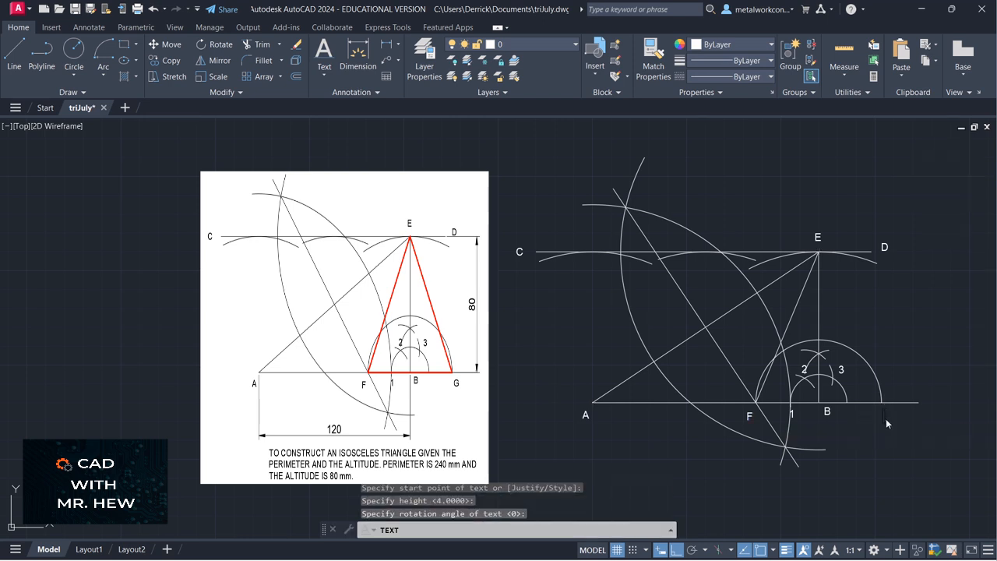
{"action": "key", "text": "Return"}
{"action": "key", "text": "Return"}
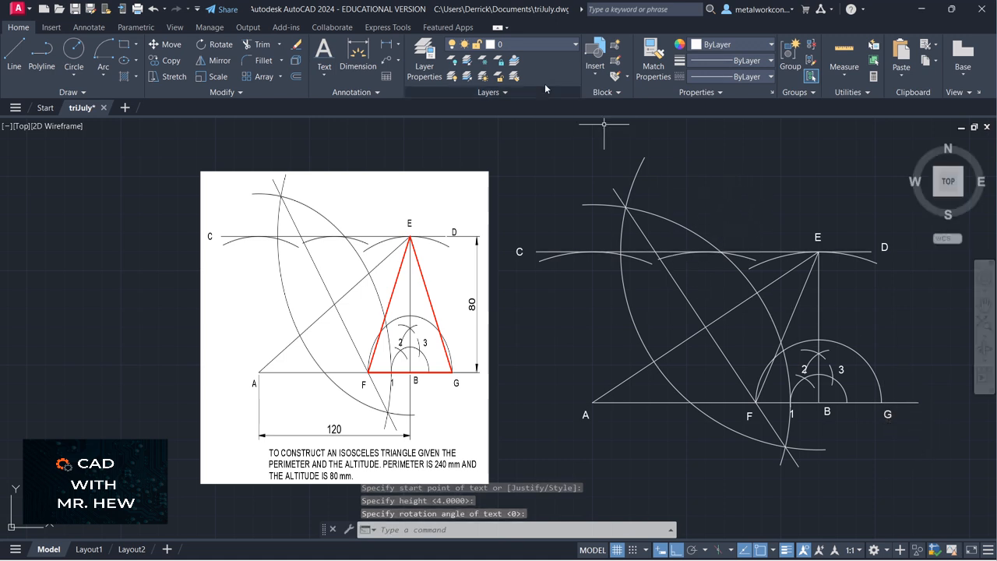
Step: Make OUTLINE the current layer and, with Ortho off, draw triangle EFG as connected lines from E to G to F and back to E
{"action": "left_click", "coordinate": [530, 44]}
{"action": "left_click", "coordinate": [513, 153]}
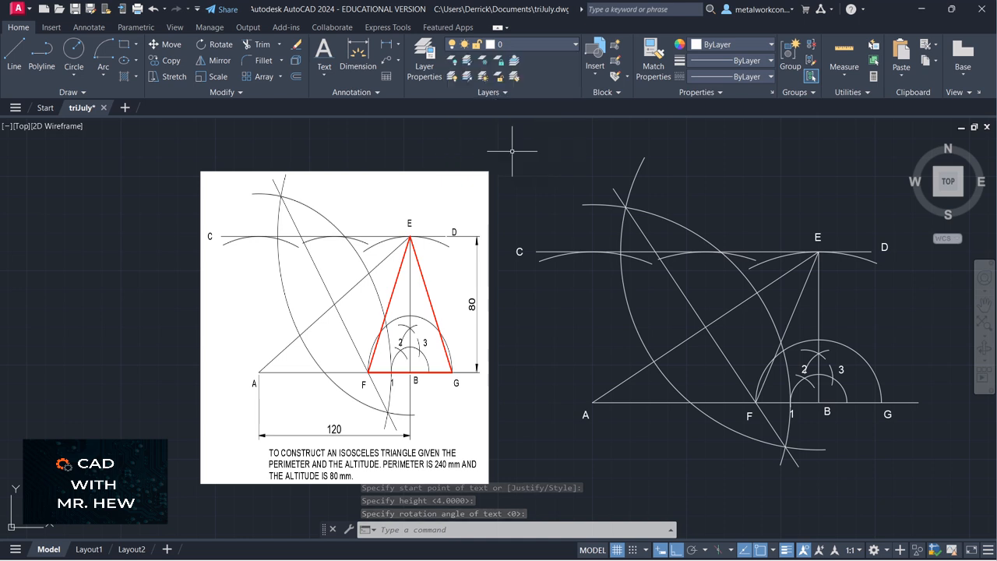
{"action": "left_click", "coordinate": [15, 50]}
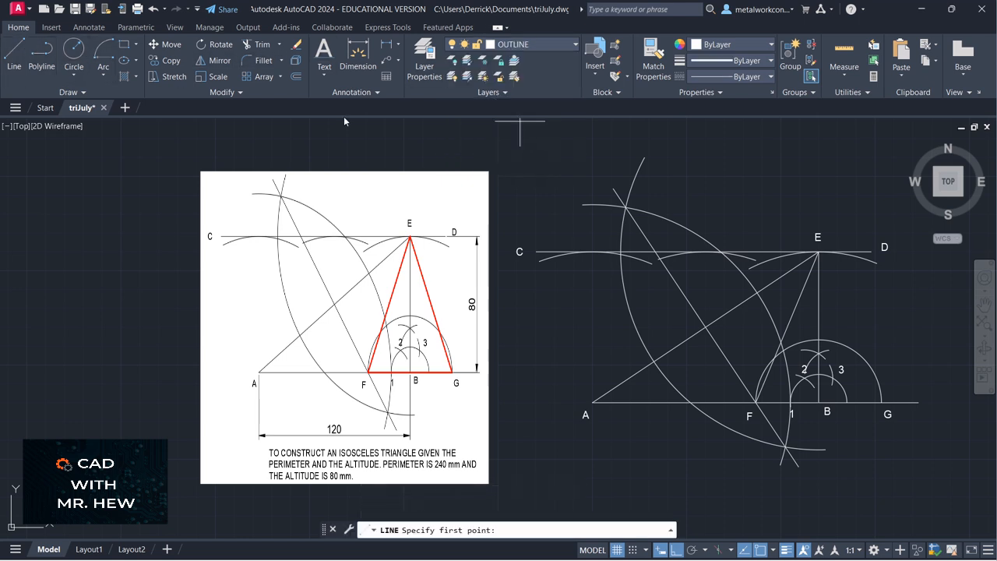
{"action": "left_click", "coordinate": [819, 252]}
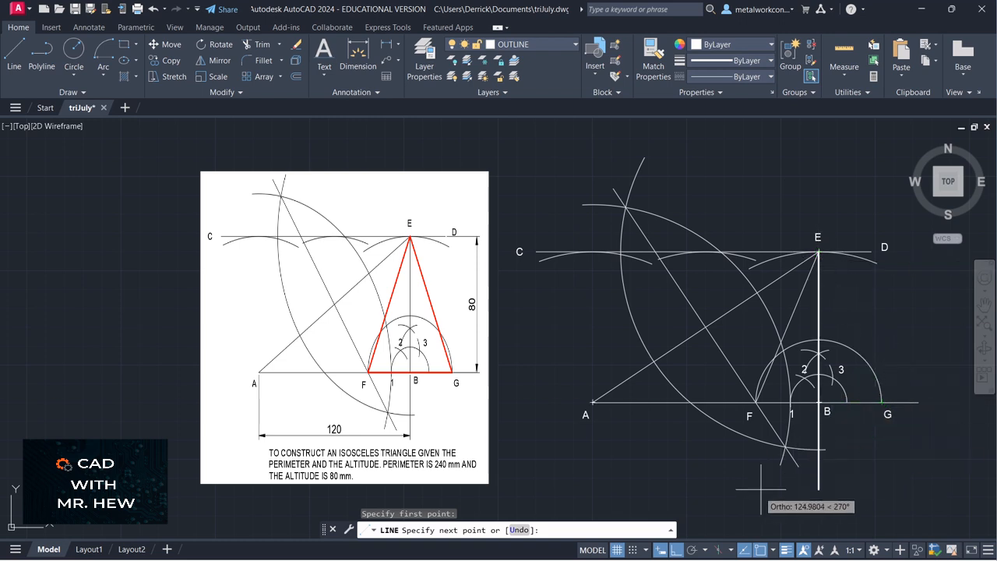
{"action": "left_click", "coordinate": [677, 549]}
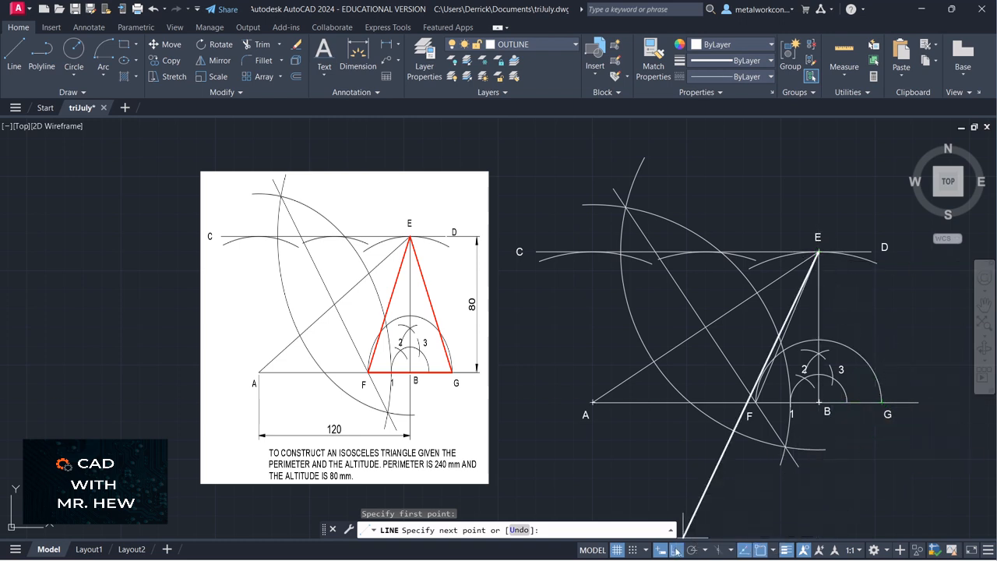
{"action": "left_click", "coordinate": [881, 402]}
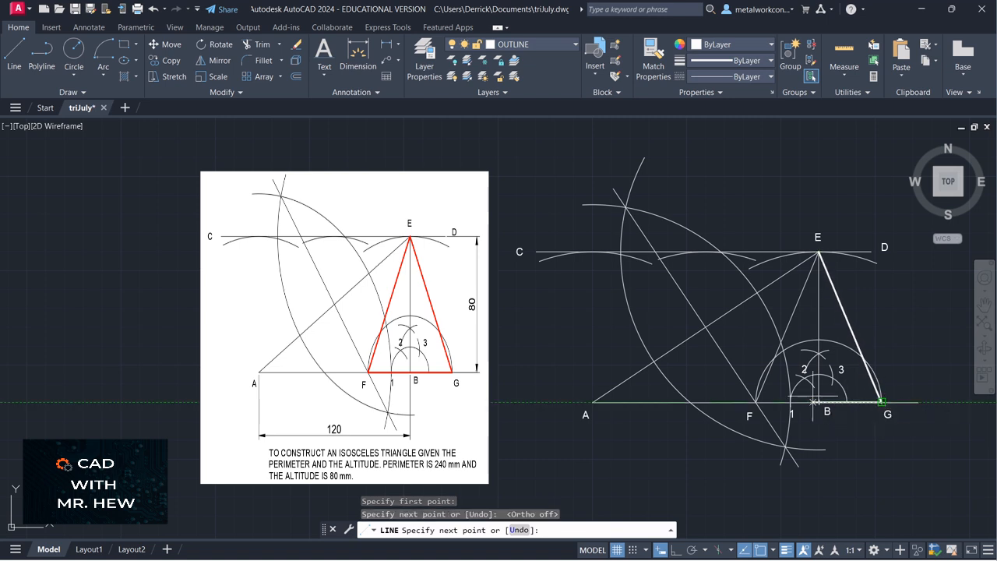
{"action": "left_click", "coordinate": [756, 402]}
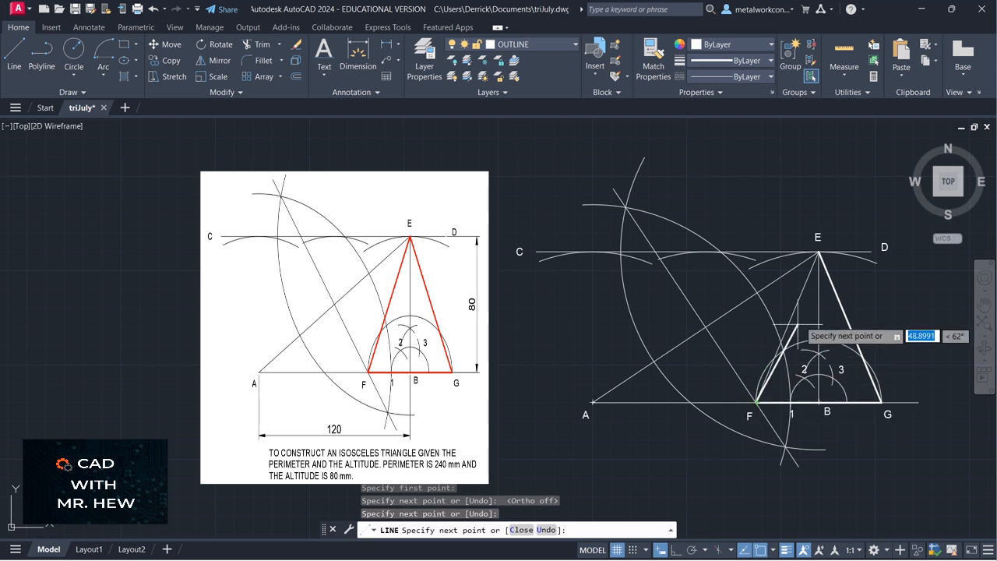
{"action": "left_click", "coordinate": [818, 251]}
{"action": "key", "text": "Return"}
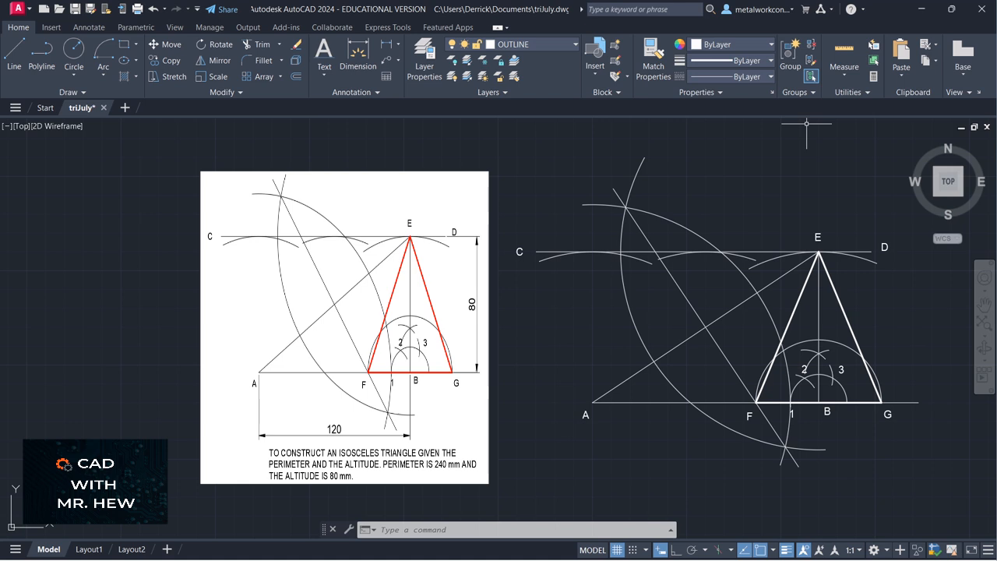
Step: Add a multiline text note below the construction reading "TO CONSTRUCT AN ISOSCELES TRIANGLE GIVEN THE PERIMETER AND THE ALTITUDE. PERIMETER IS"
{"action": "left_click", "coordinate": [984, 305]}
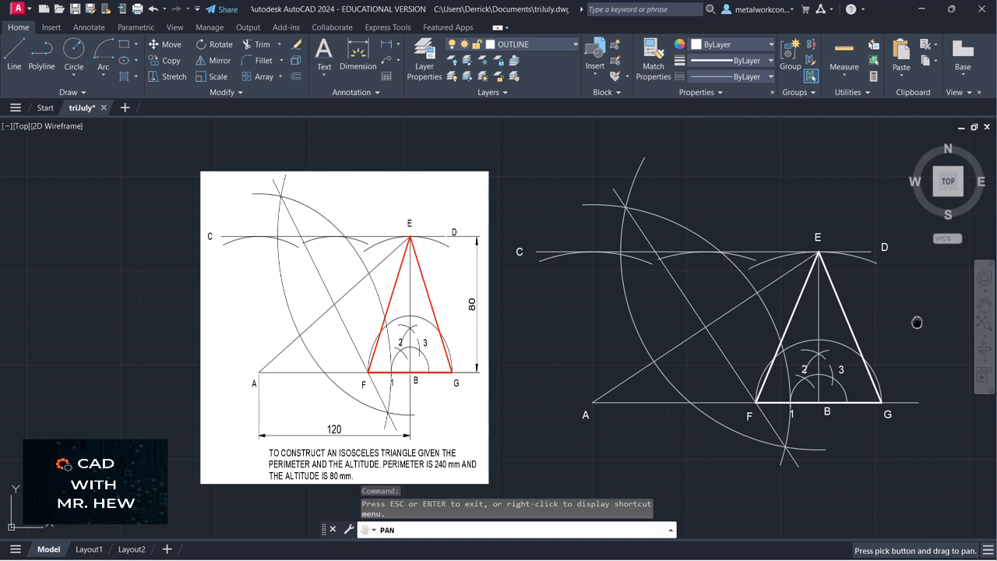
{"action": "left_click_drag", "start_coordinate": [917, 322], "coordinate": [915, 290]}
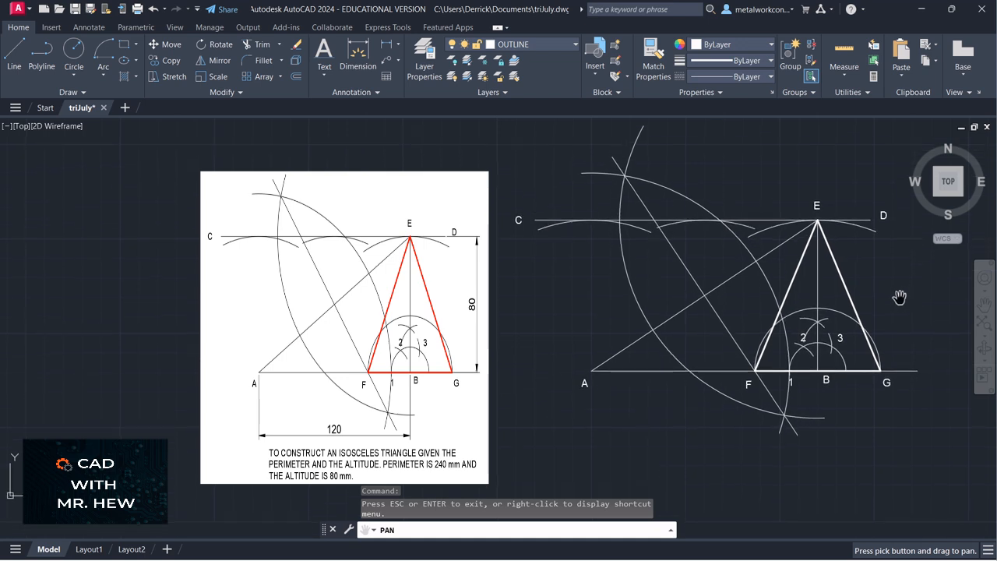
{"action": "key", "text": "Escape"}
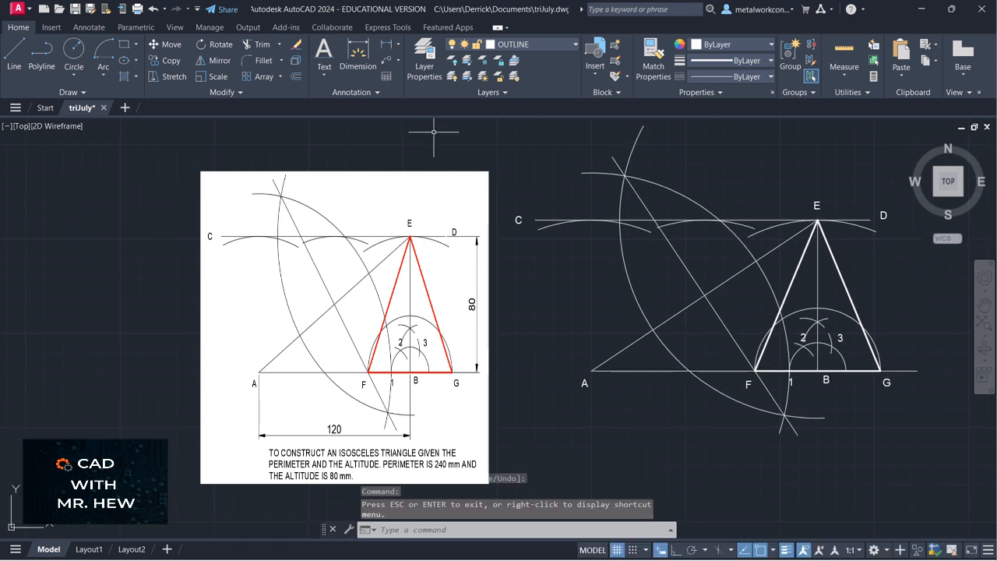
{"action": "left_click", "coordinate": [323, 77]}
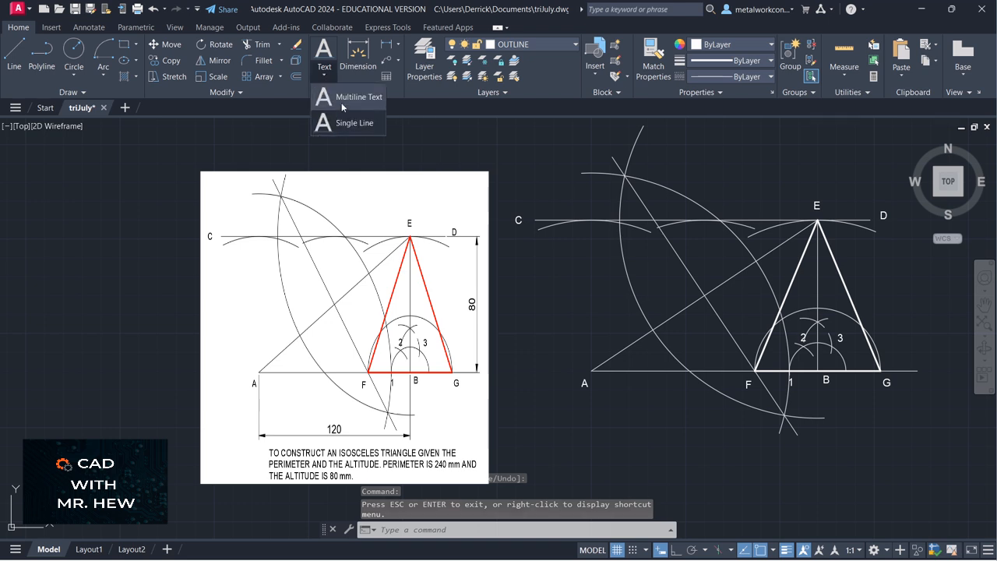
{"action": "left_click", "coordinate": [341, 102]}
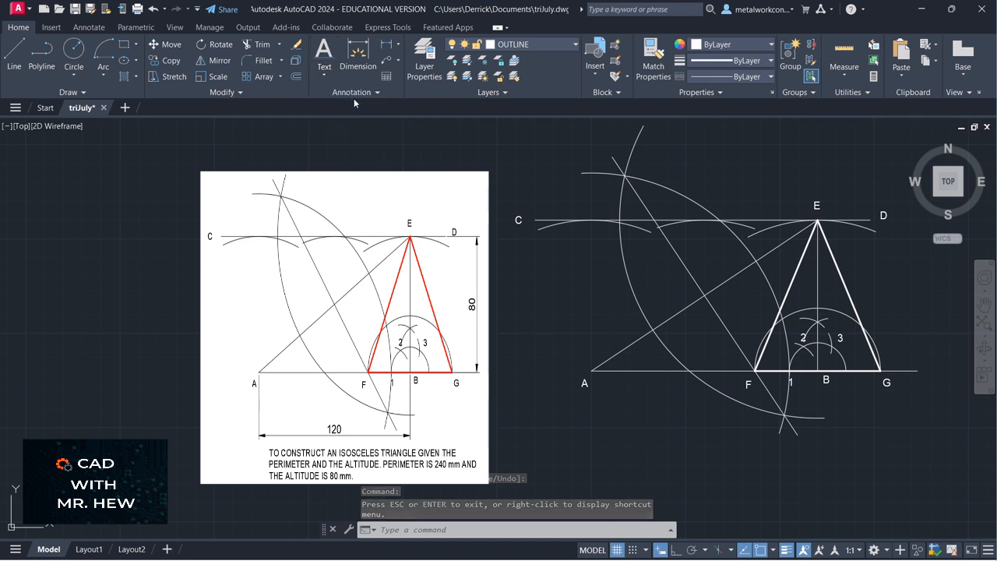
{"action": "left_click", "coordinate": [607, 430]}
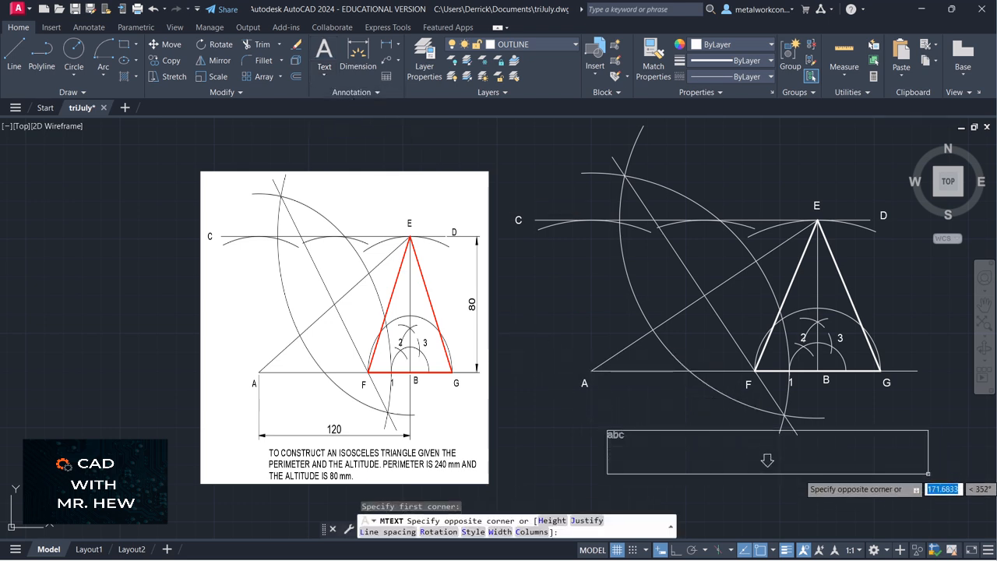
{"action": "left_click", "coordinate": [927, 473]}
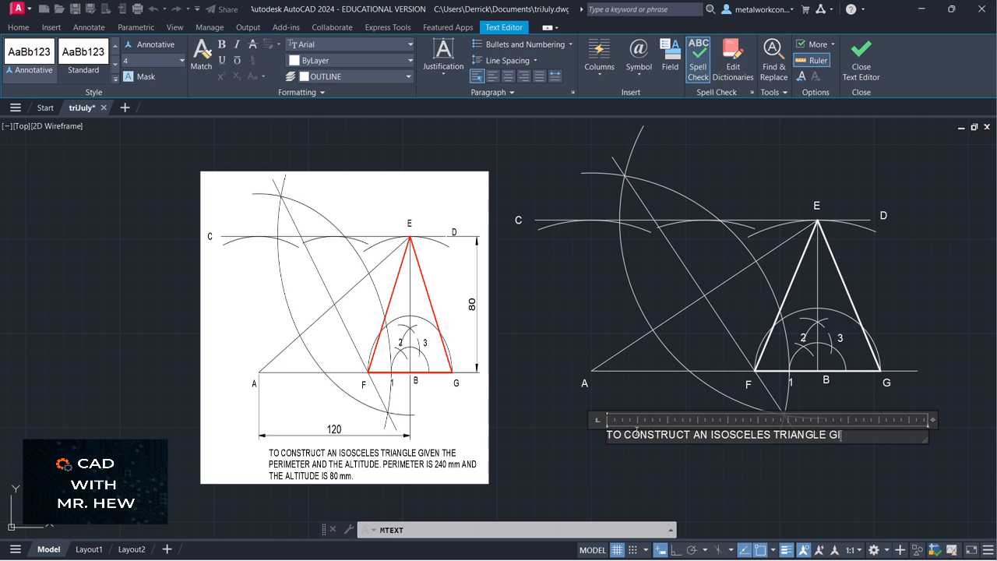
{"action": "type", "text": "VEN THE PERIMETER"}
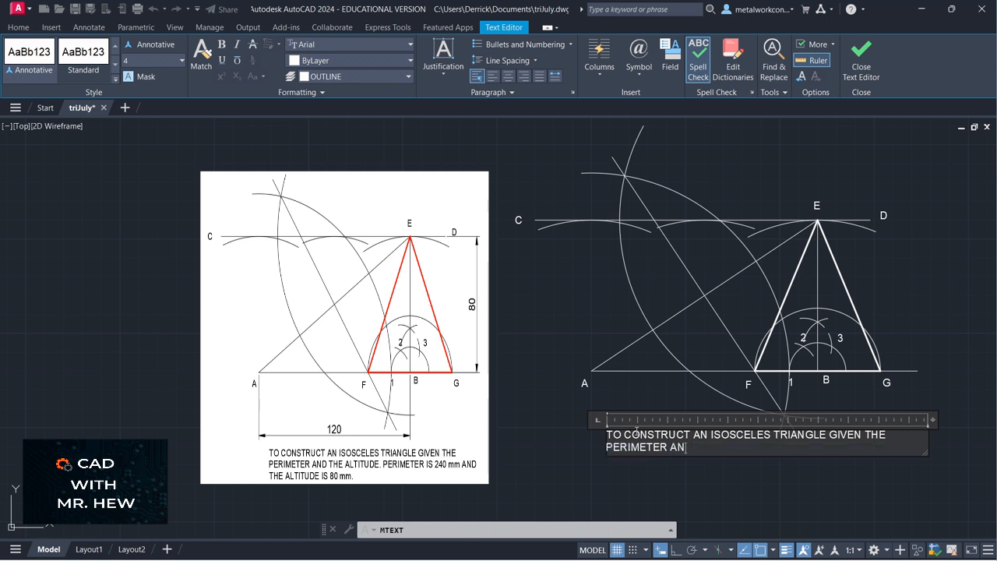
{"action": "type", "text": " AND THE ALTITUDE."}
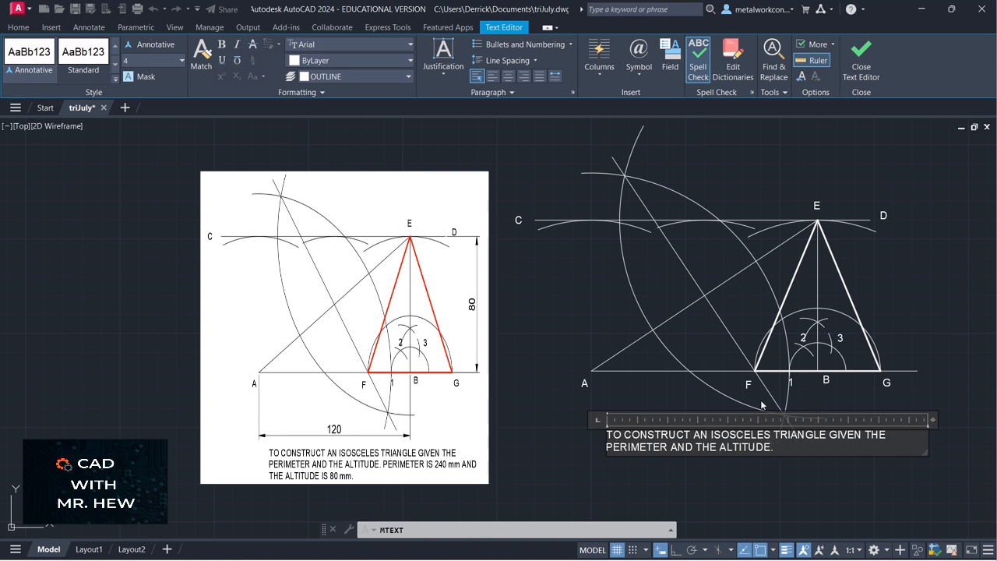
{"action": "type", "text": "PERIMETE"}
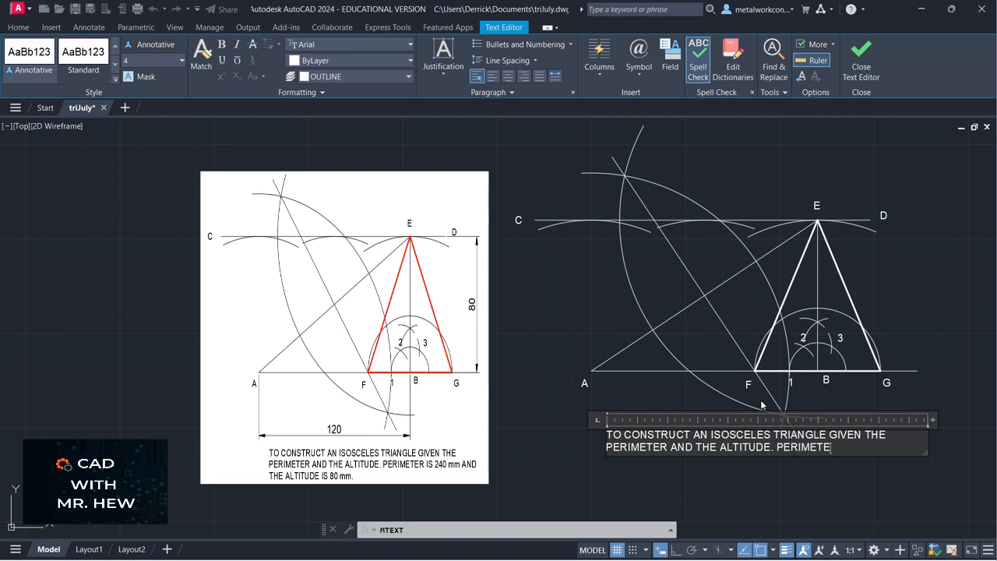
{"action": "type", "text": "R IS"}
{"action": "left_click", "coordinate": [908, 403]}
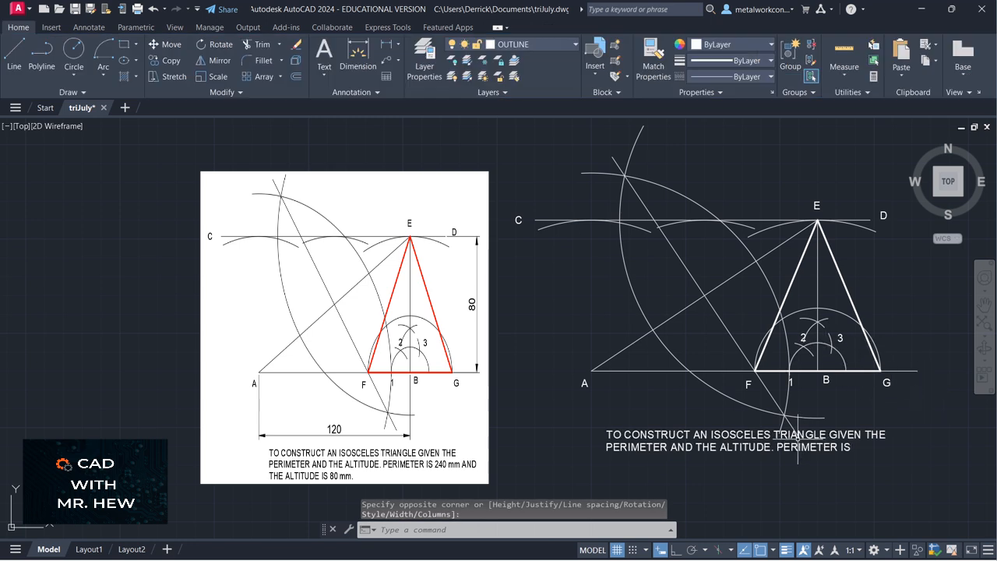
Step: Move the text note slightly down and to the right, clear of the construction arcs, with object snap off
{"action": "left_click", "coordinate": [172, 45]}
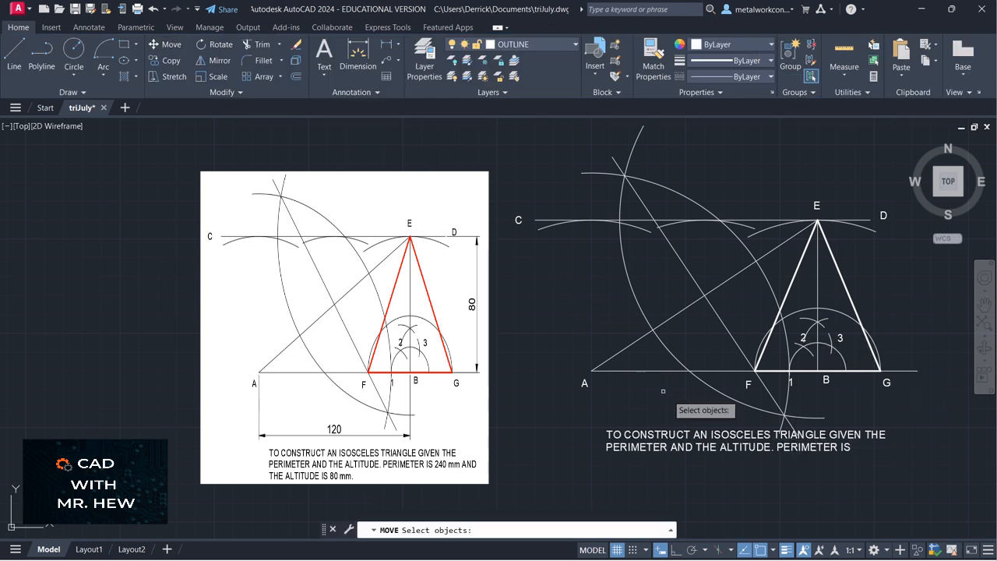
{"action": "left_click", "coordinate": [686, 434]}
{"action": "key", "text": "Return"}
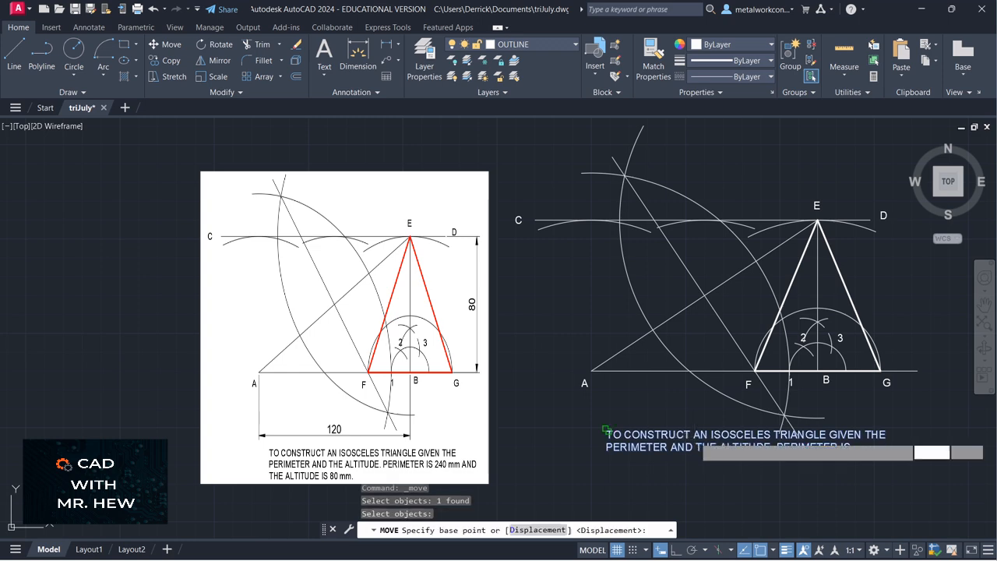
{"action": "left_click", "coordinate": [607, 430]}
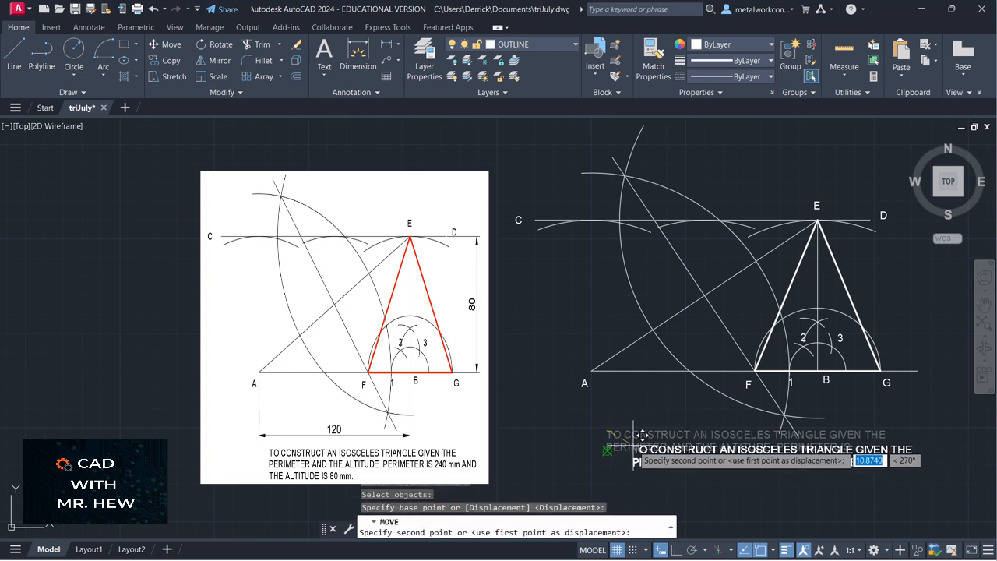
{"action": "left_click", "coordinate": [761, 551]}
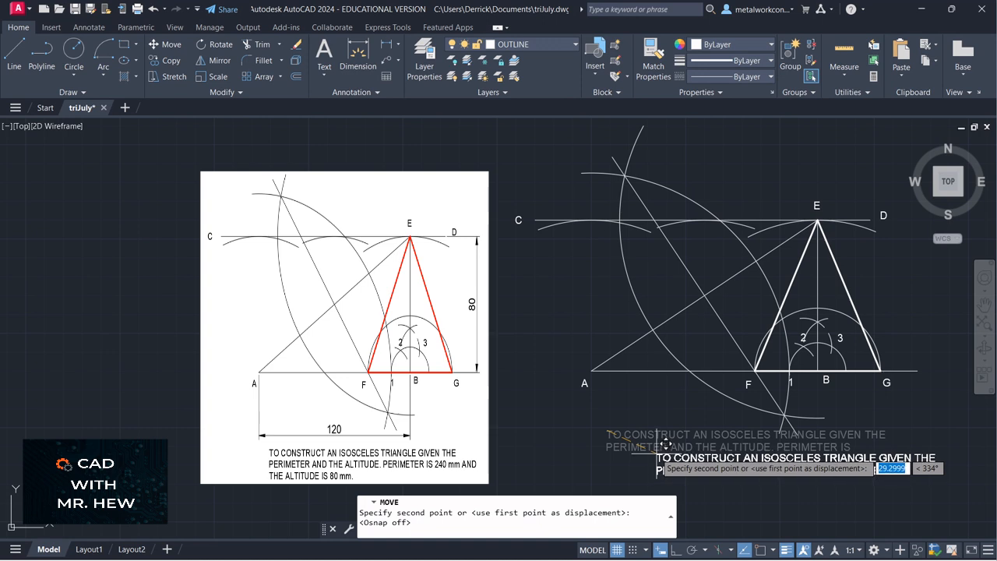
{"action": "left_click", "coordinate": [626, 431]}
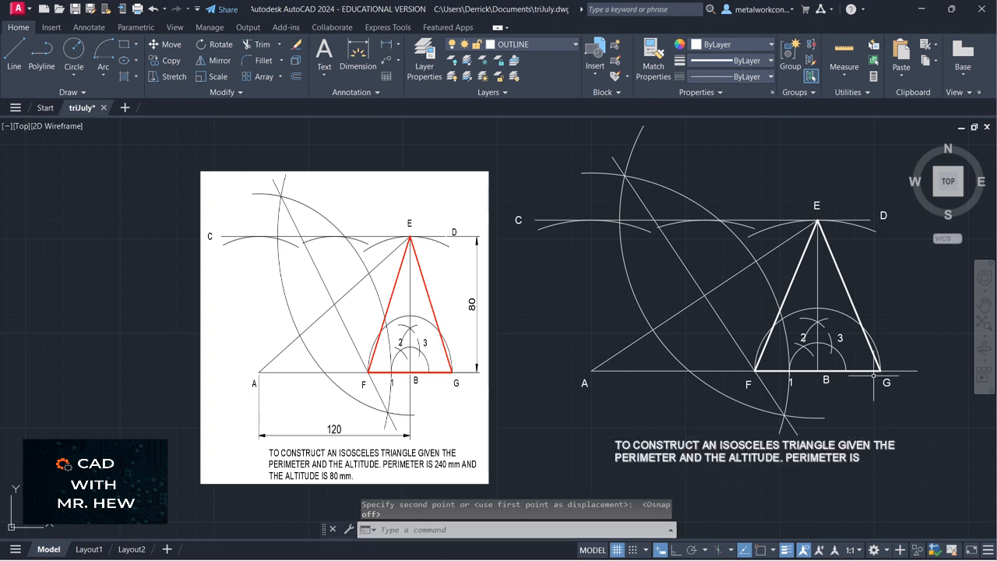
{"action": "key", "text": "Escape"}
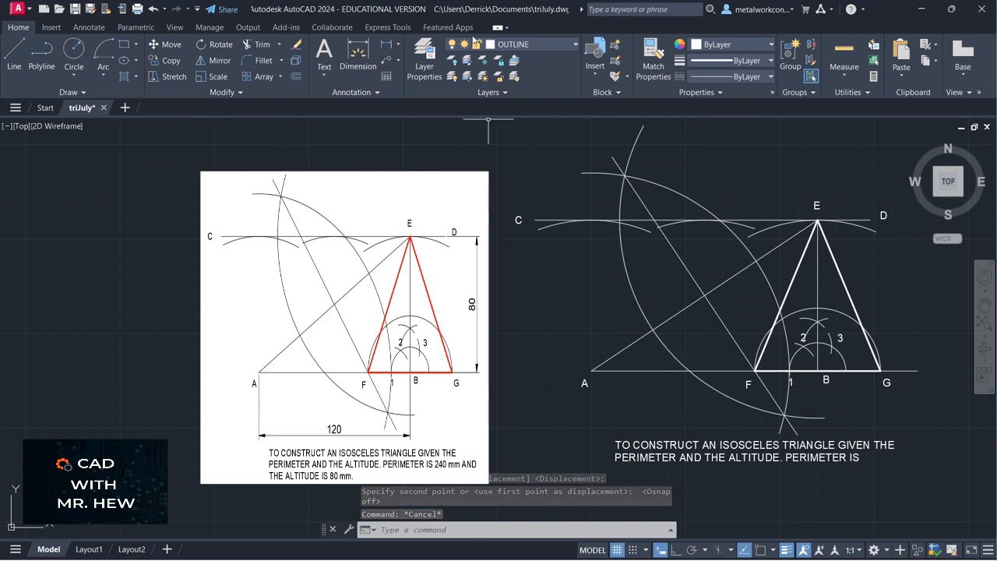
Step: Turn object snap back on and add a linear dimension from point A to point B, placed below the baseline
{"action": "left_click", "coordinate": [386, 45]}
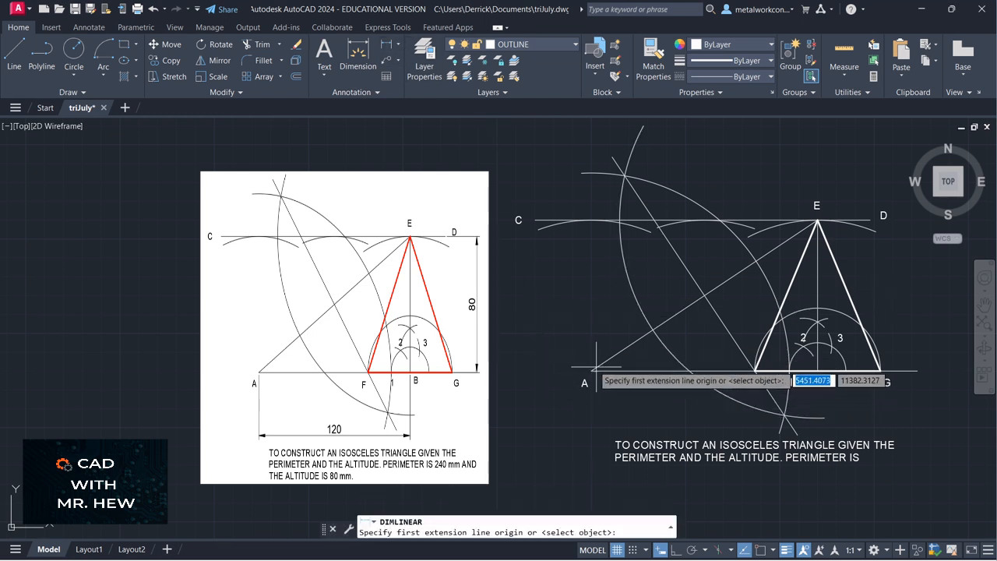
{"action": "left_click", "coordinate": [761, 550]}
{"action": "left_click", "coordinate": [589, 370]}
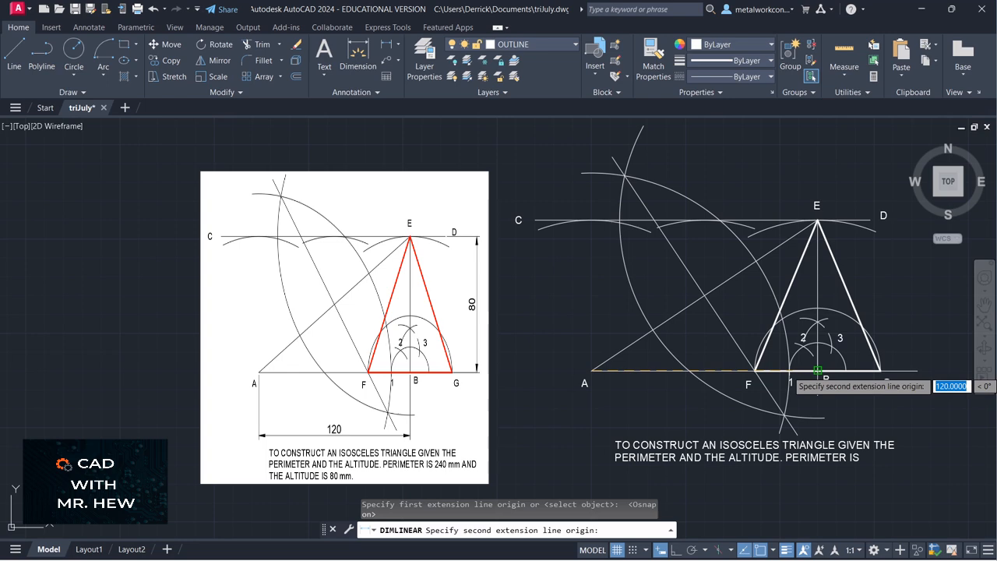
{"action": "left_click", "coordinate": [817, 370]}
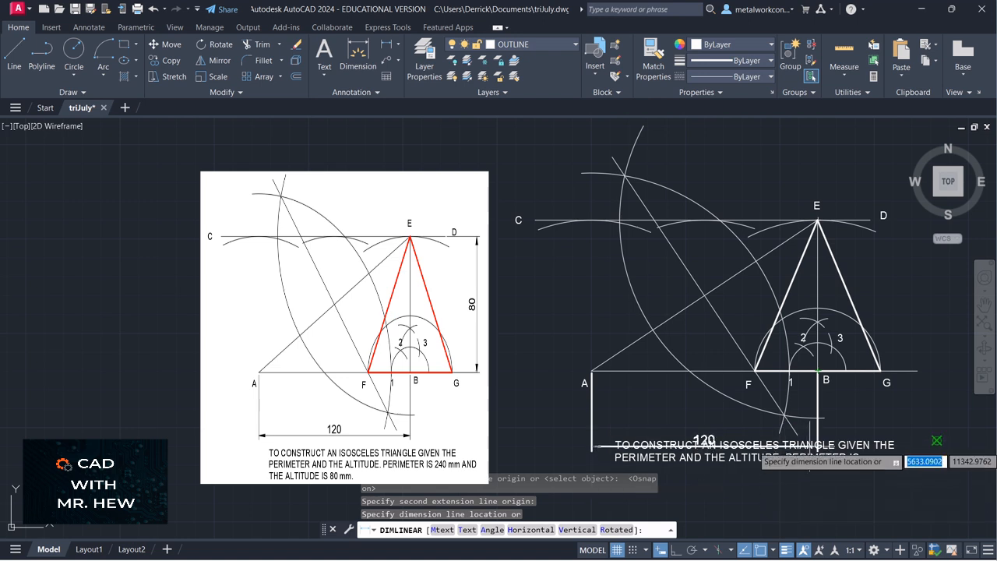
{"action": "left_click", "coordinate": [810, 440]}
{"action": "key", "text": "Escape"}
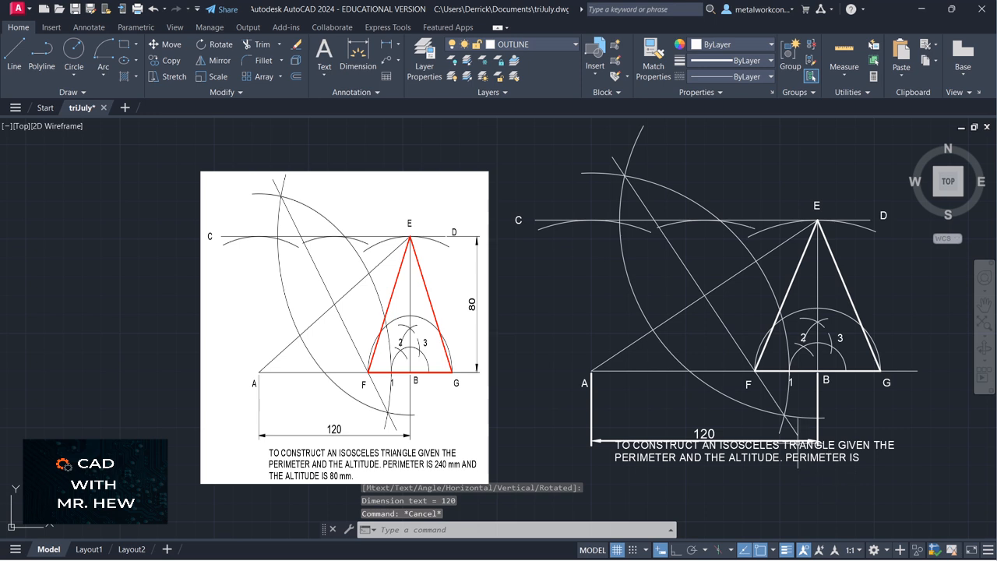
Step: Move the text note below the linear dimension line, with object snap off for free placement
{"action": "left_click", "coordinate": [165, 45]}
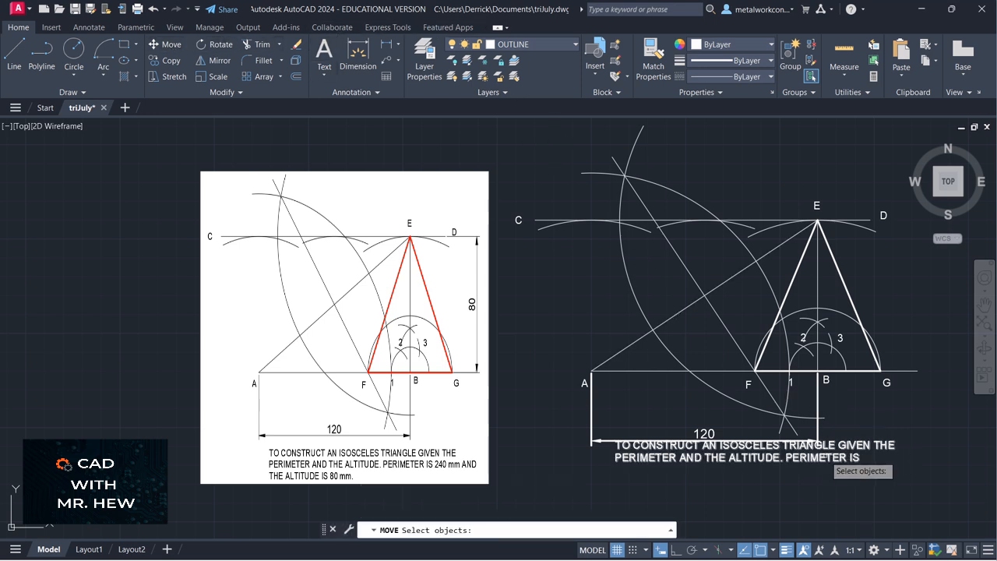
{"action": "left_click", "coordinate": [825, 458]}
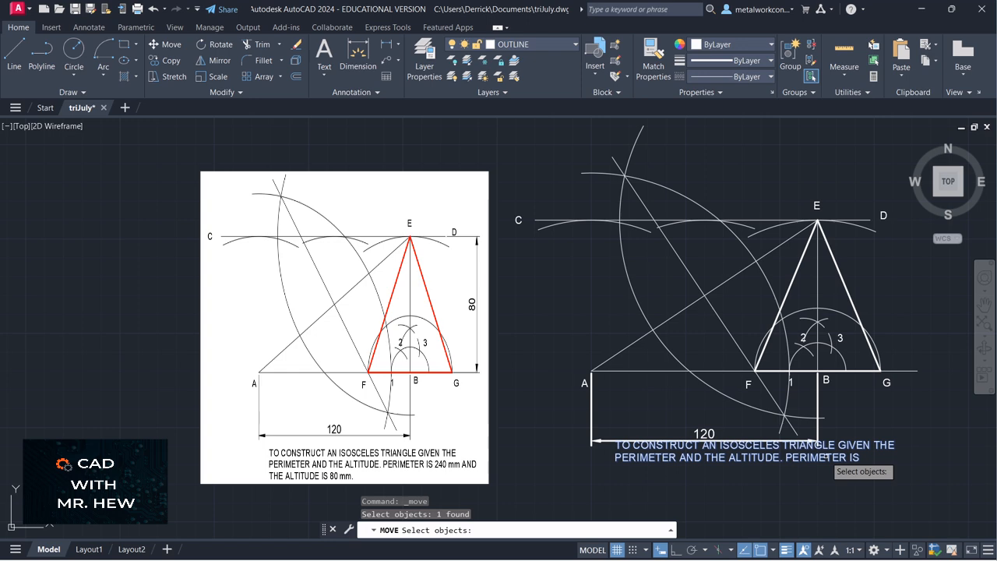
{"action": "key", "text": "Return"}
{"action": "left_click", "coordinate": [947, 451]}
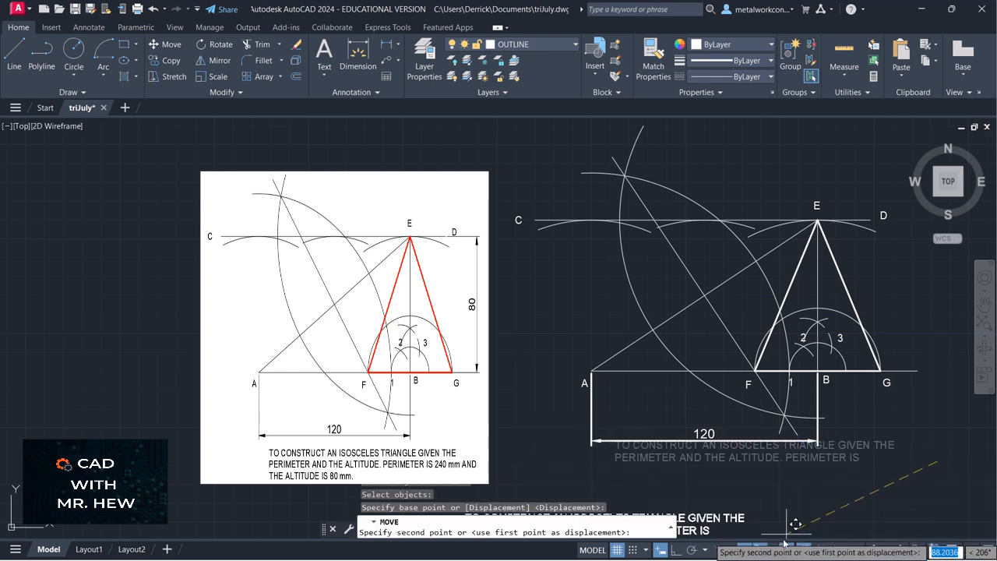
{"action": "left_click", "coordinate": [760, 552]}
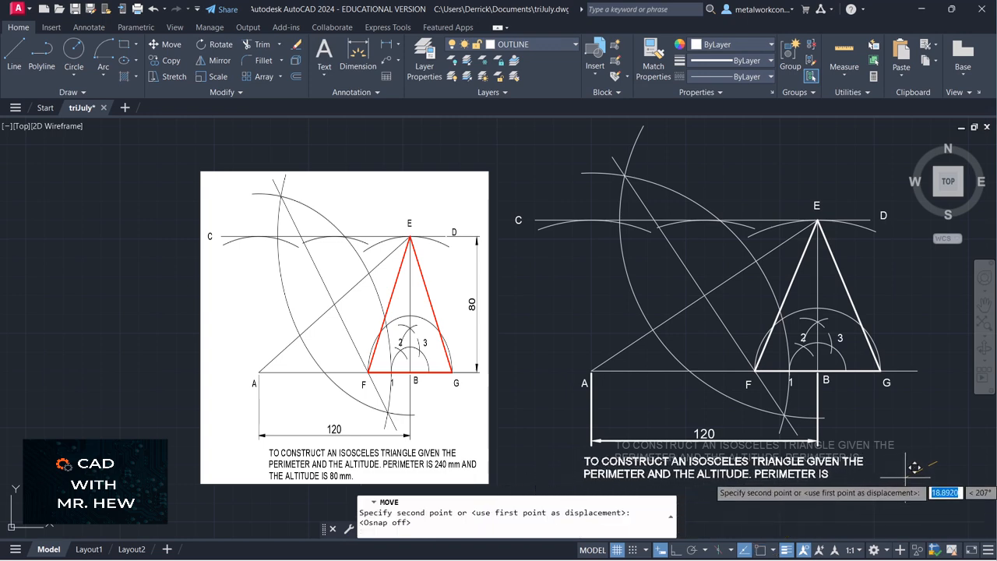
{"action": "left_click", "coordinate": [929, 476]}
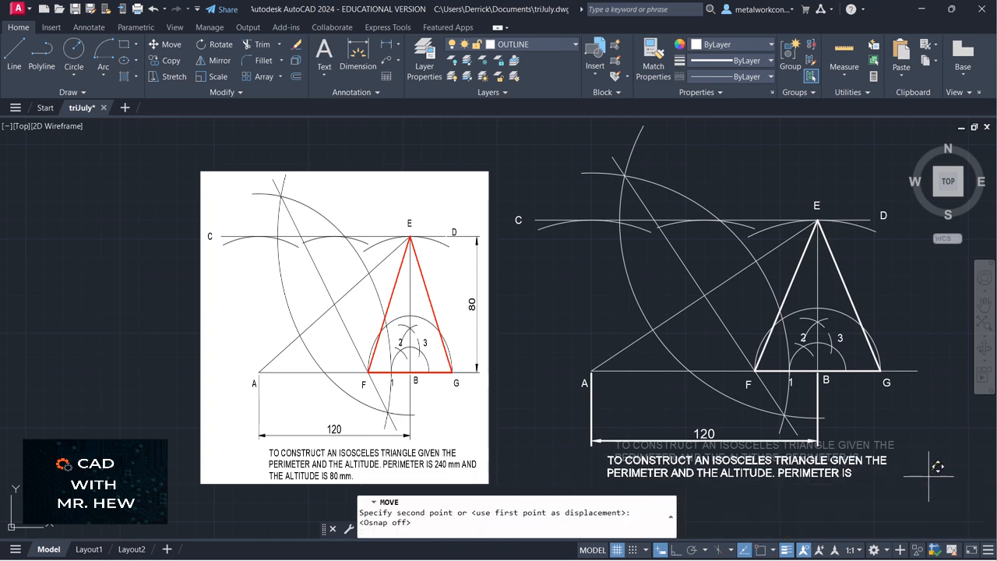
Step: Put the linear dimension between points A and B on layer 0
{"action": "left_click", "coordinate": [592, 406]}
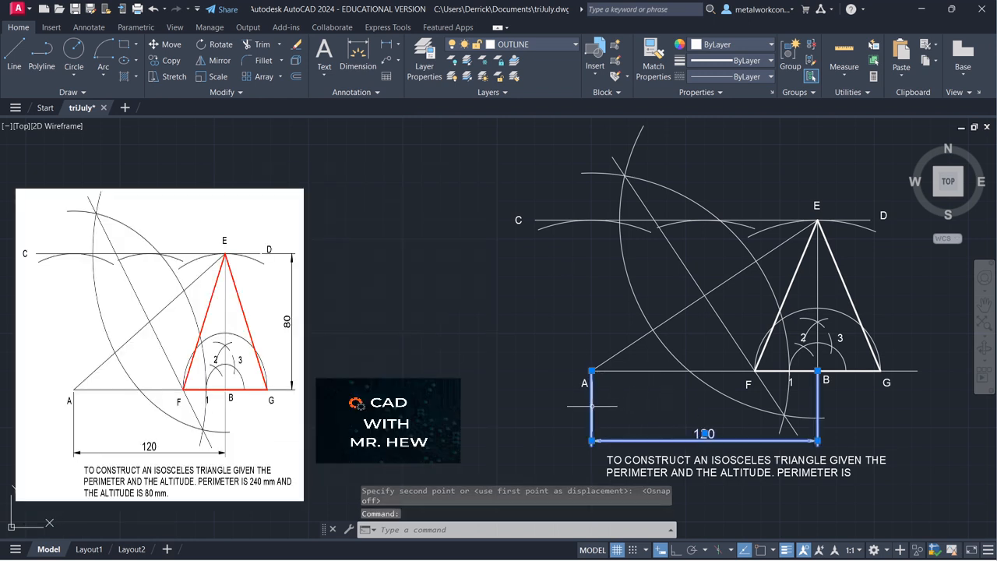
{"action": "left_click", "coordinate": [574, 47]}
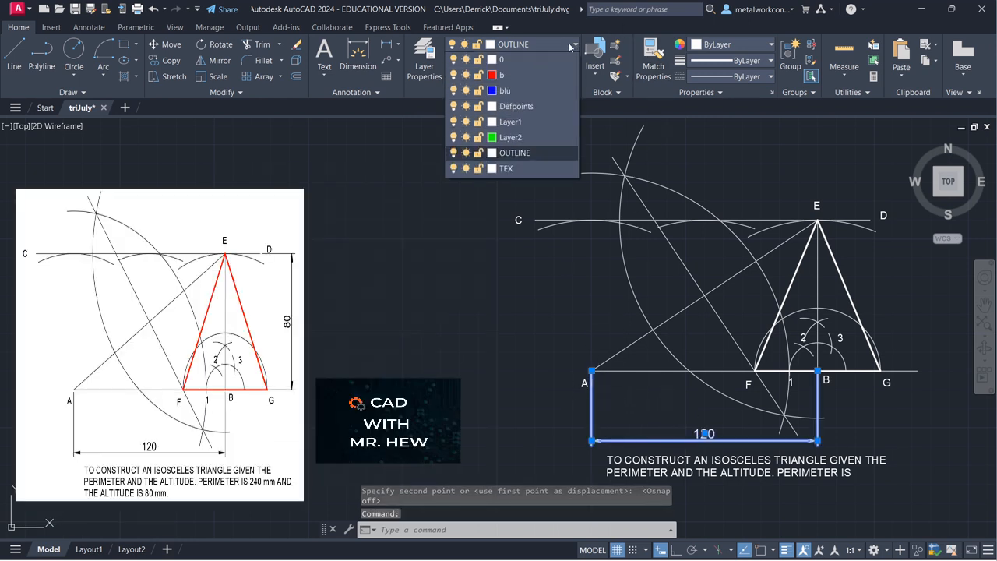
{"action": "left_click", "coordinate": [525, 60]}
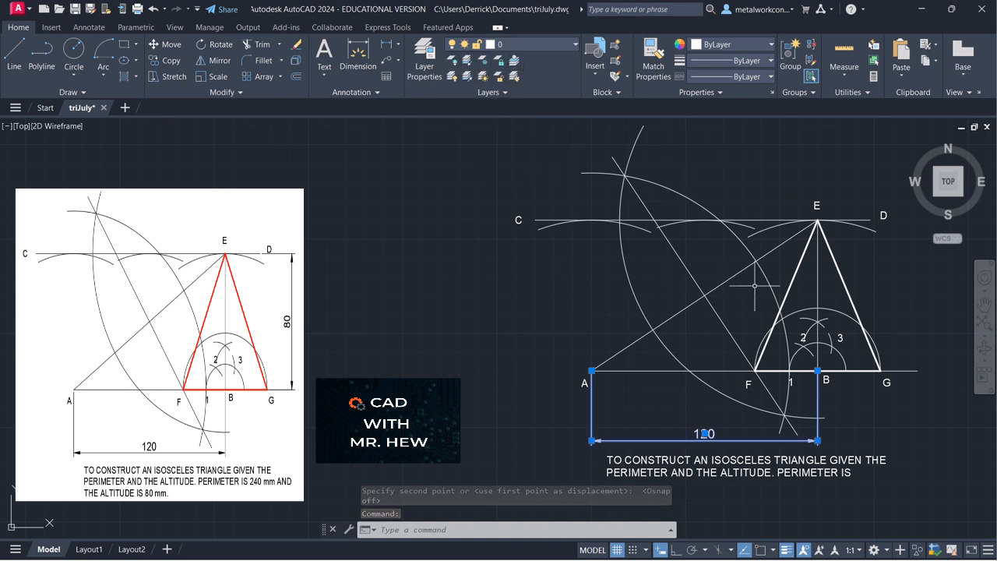
{"action": "key", "text": "Escape"}
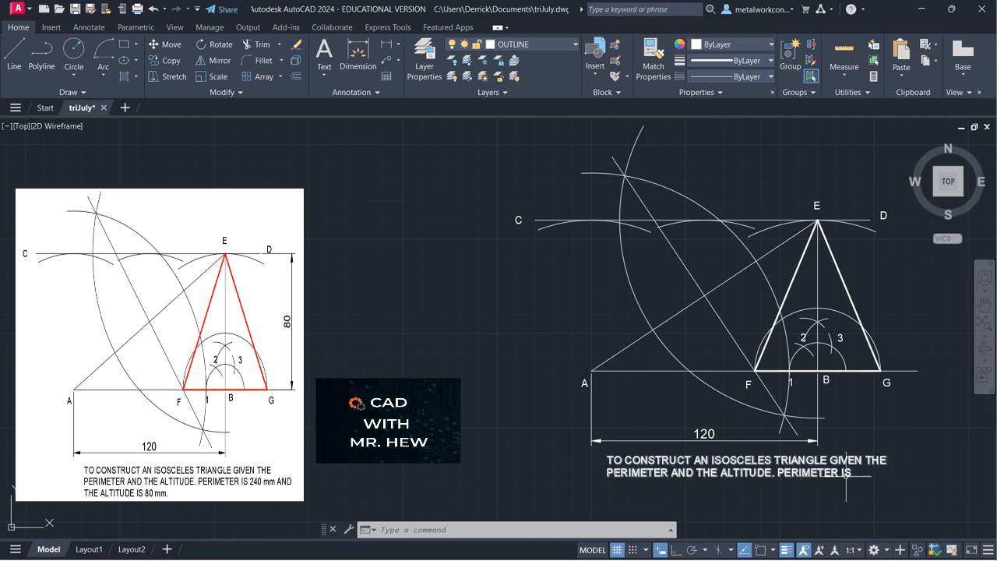
Step: Append "240mm" to the end of the text note below the construction
{"action": "left_click", "coordinate": [861, 452]}
{"action": "left_click", "coordinate": [854, 466]}
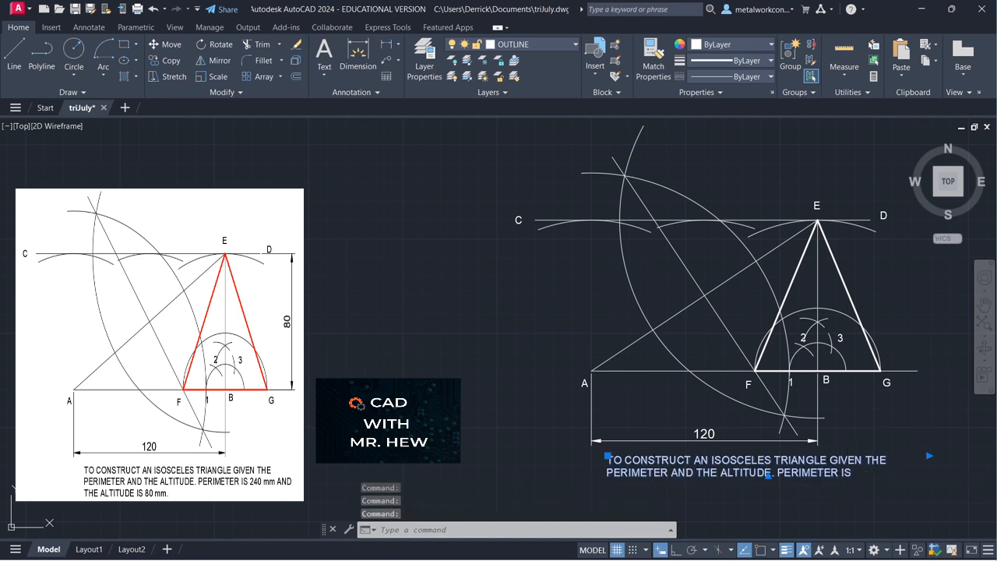
{"action": "double_click", "coordinate": [848, 472]}
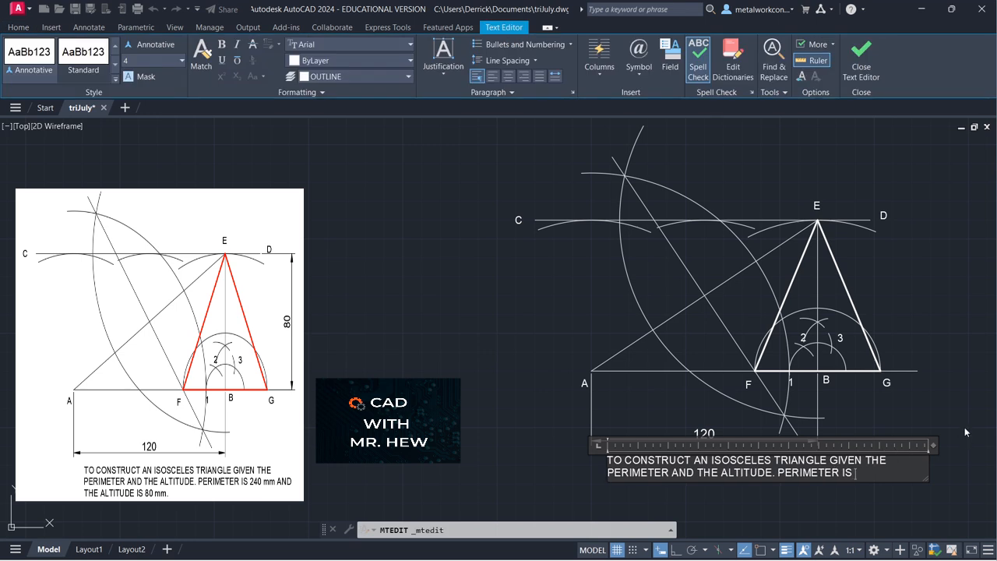
{"action": "type", "text": "240mm"}
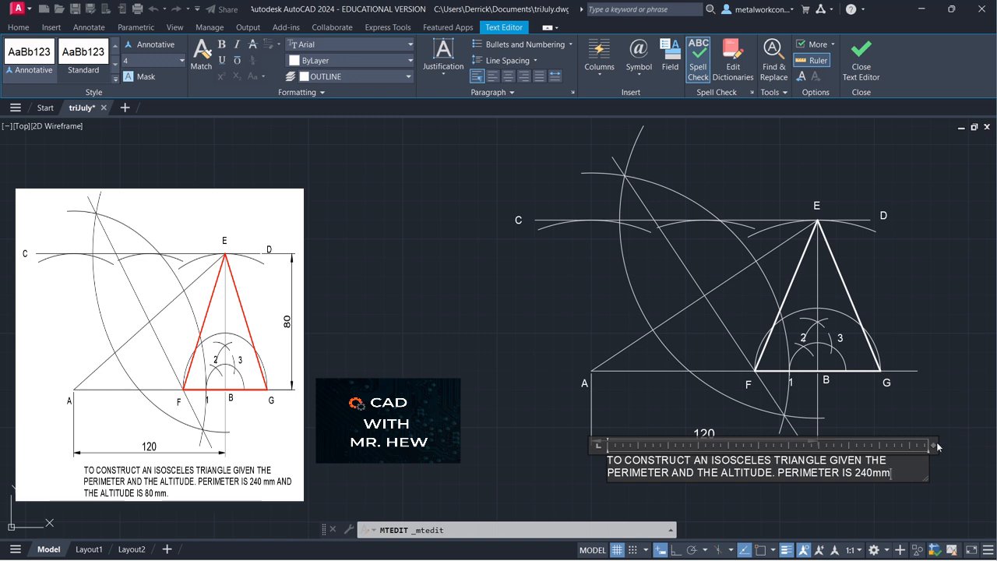
{"action": "left_click", "coordinate": [912, 501]}
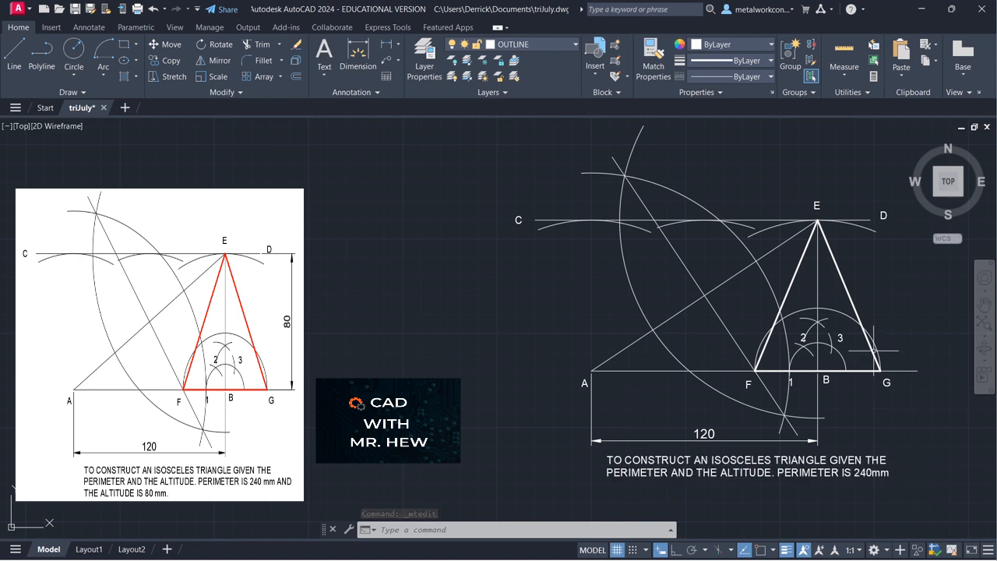
Step: With object snap on, add a vertical linear dimension from the D end of line CD to point G, placed outside the triangle beyond G
{"action": "left_click", "coordinate": [379, 50]}
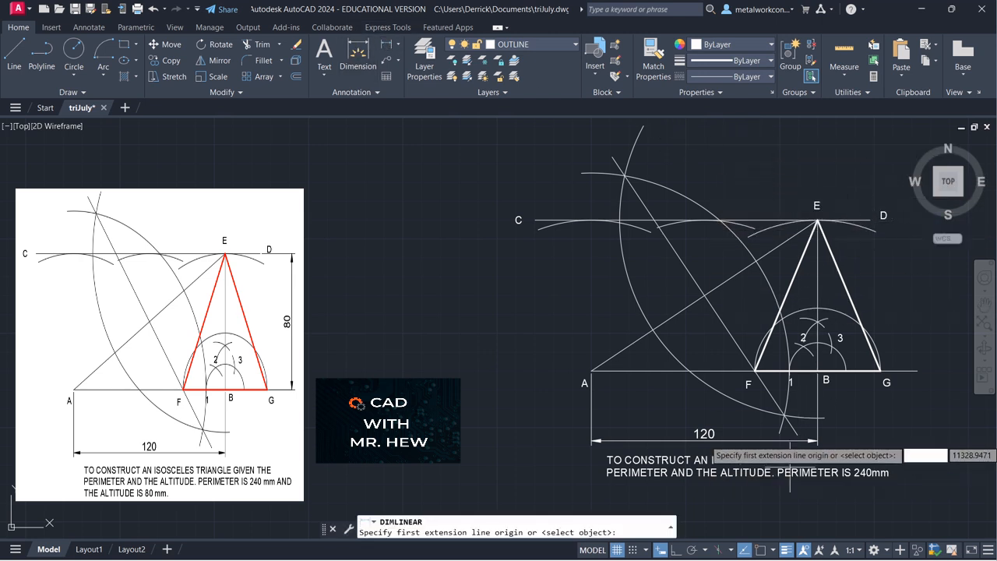
{"action": "left_click", "coordinate": [760, 549]}
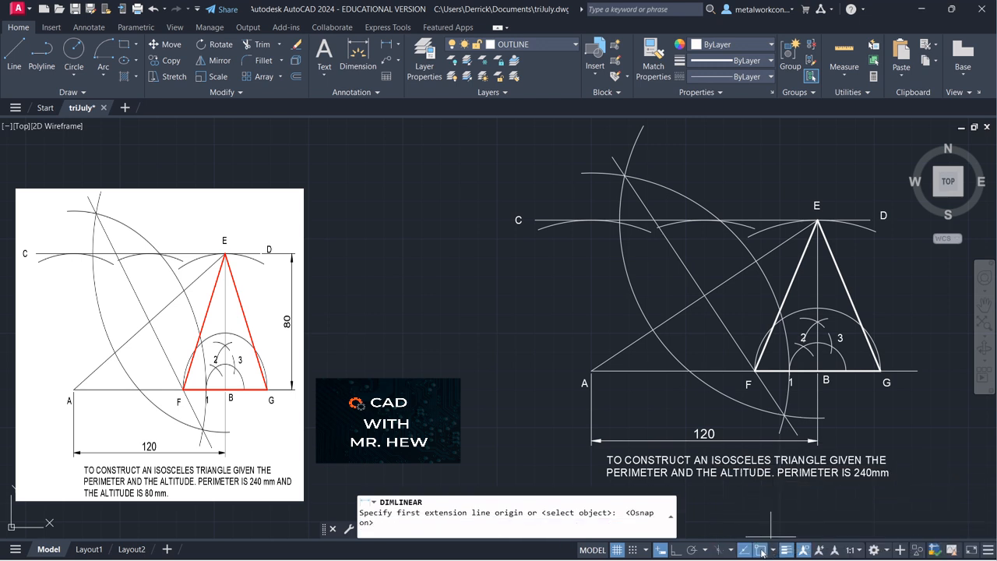
{"action": "left_click", "coordinate": [870, 221]}
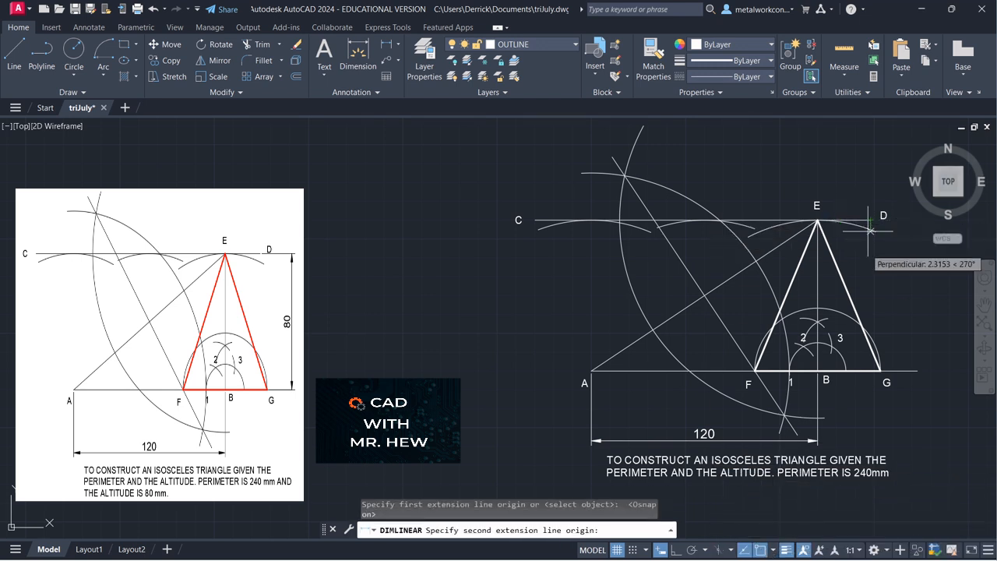
{"action": "left_click", "coordinate": [881, 371]}
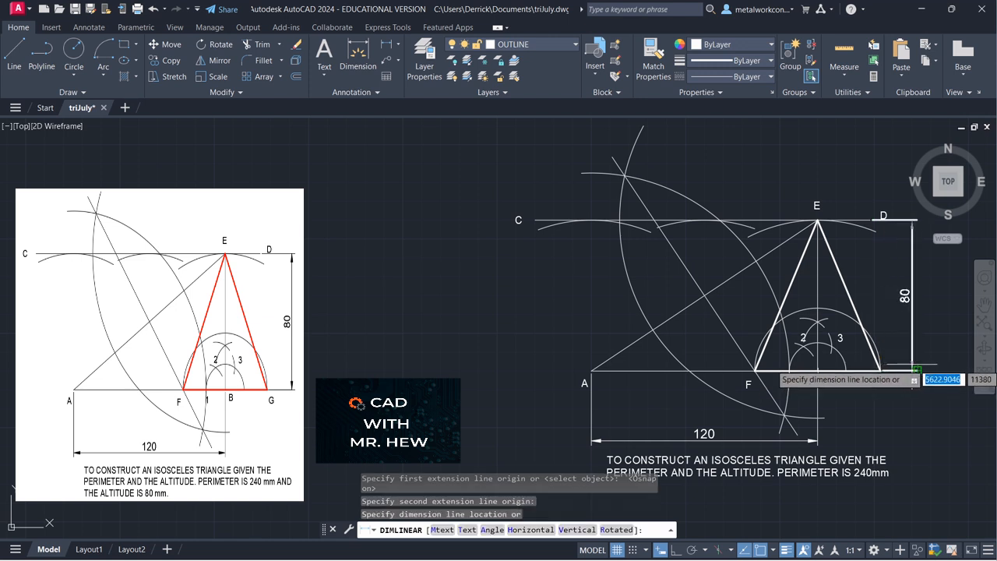
{"action": "left_click", "coordinate": [917, 371]}
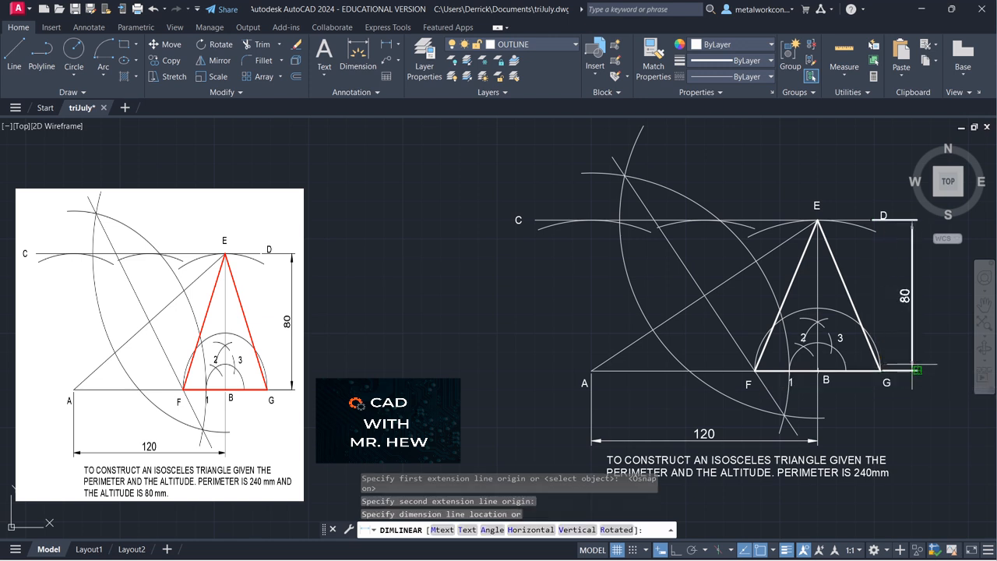
Step: Put the vertical altitude dimension beside the triangle on layer 0
{"action": "left_click", "coordinate": [902, 219]}
{"action": "left_click", "coordinate": [536, 45]}
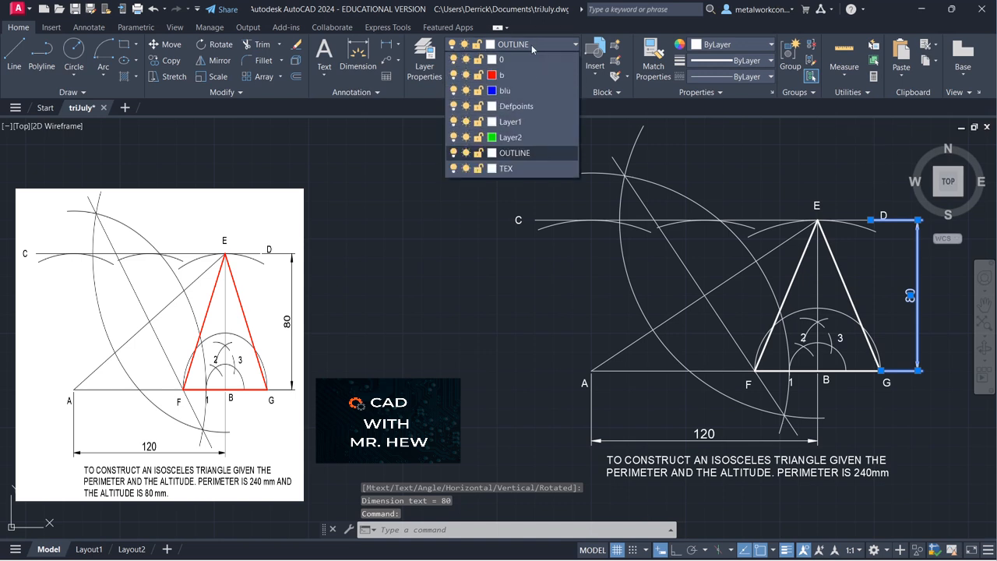
{"action": "left_click", "coordinate": [521, 60]}
{"action": "key", "text": "Escape"}
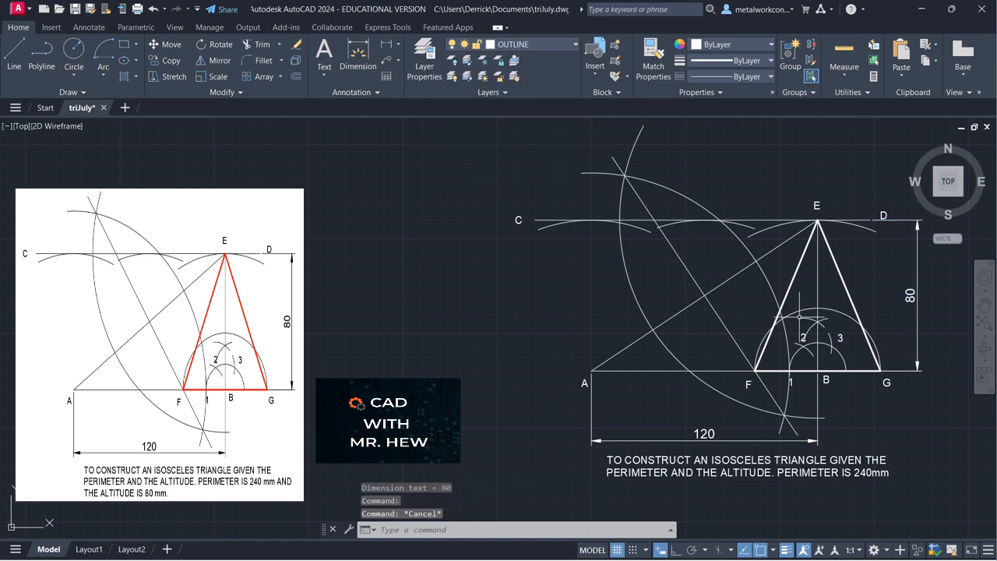
Step: Complete the text note by appending "AND THE ALTITUDE IS 80 mm." after "240mm"
{"action": "left_click", "coordinate": [889, 474]}
{"action": "double_click", "coordinate": [889, 474]}
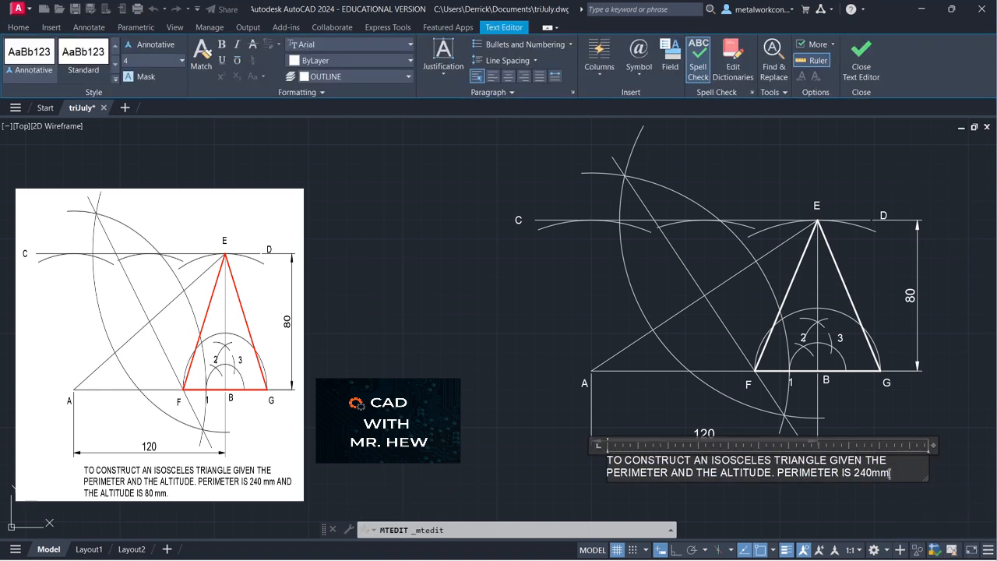
{"action": "type", "text": "and"}
{"action": "key", "text": "Return"}
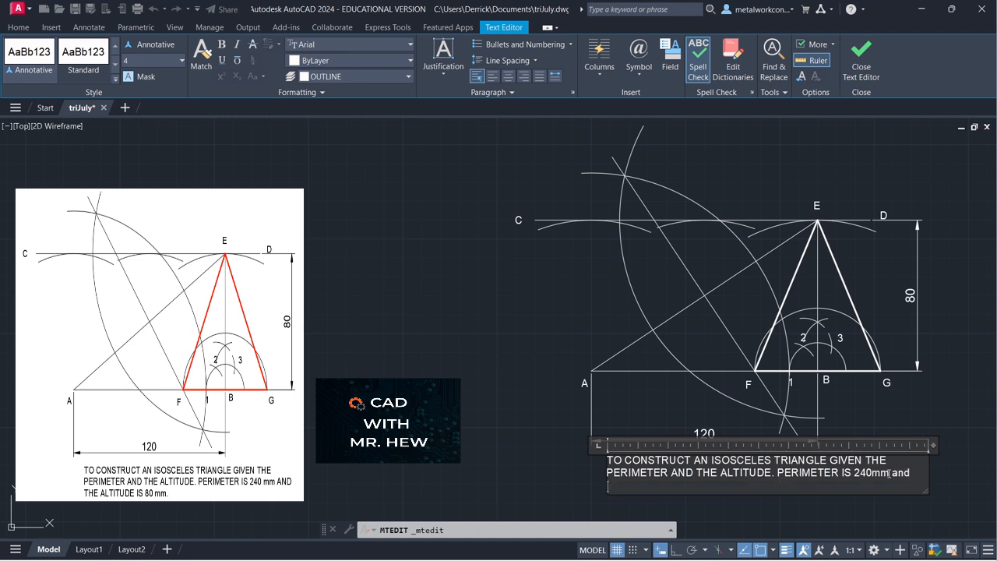
{"action": "key", "text": "BackSpace"}
{"action": "key", "text": "BackSpace"}
{"action": "key", "text": "BackSpace"}
{"action": "key", "text": "BackSpace"}
{"action": "key", "text": "BackSpace"}
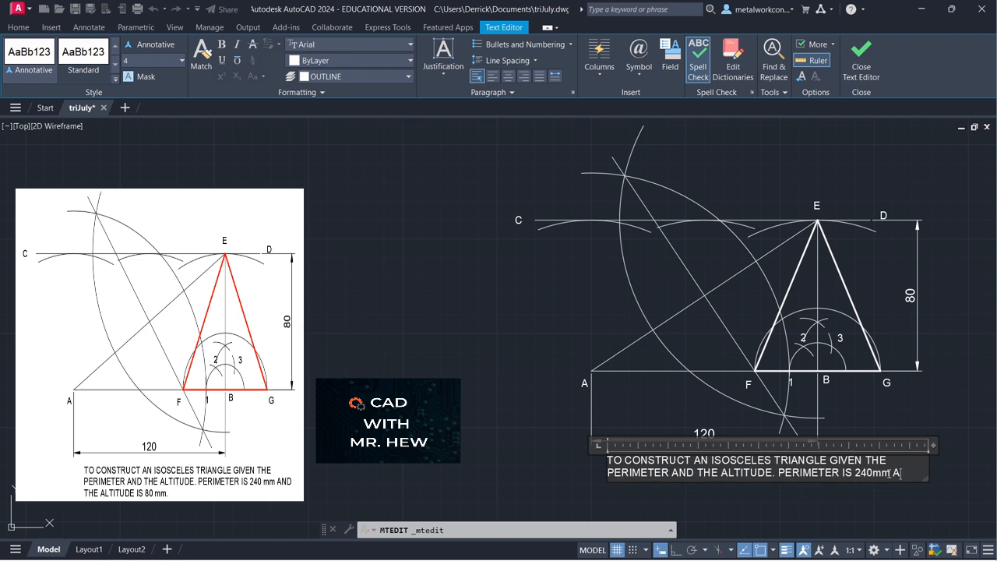
{"action": "type", "text": "AND THE"}
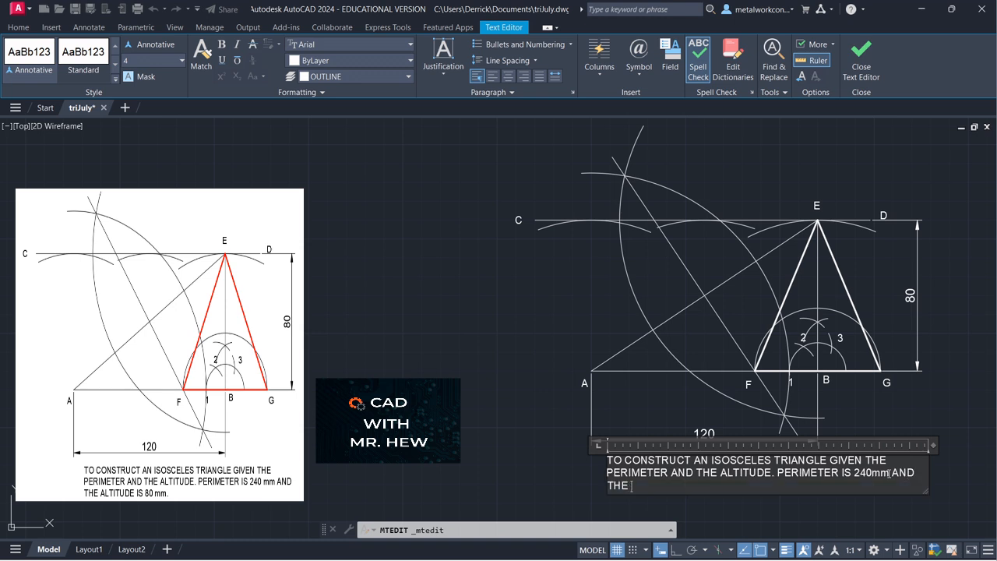
{"action": "type", "text": " ALTITUDE IS 80 mm."}
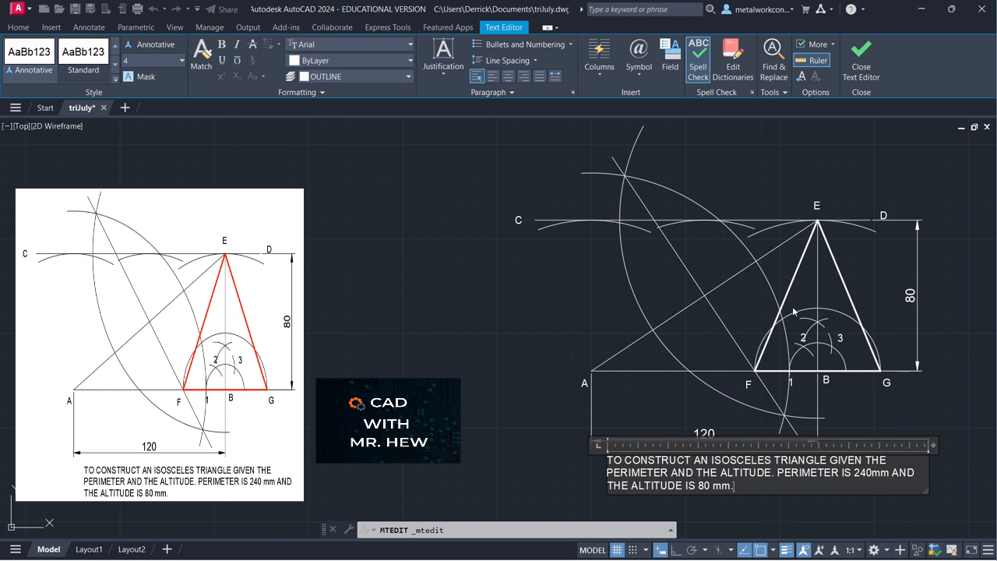
{"action": "left_click", "coordinate": [527, 400]}
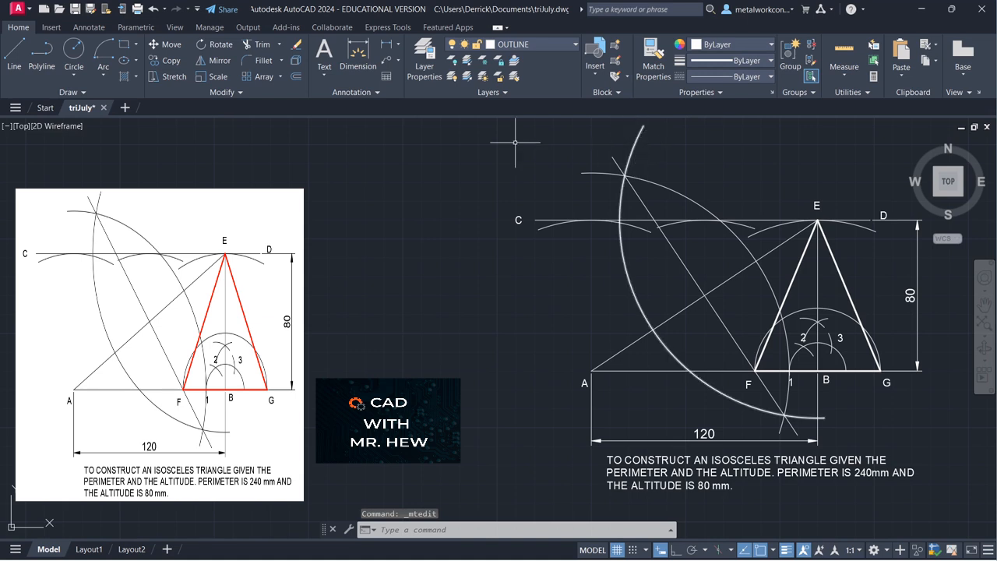
Step: Break the large arc centred on E just above its upper crossing with the other large arc and delete the excess upper piece
{"action": "left_click", "coordinate": [219, 92]}
{"action": "left_click", "coordinate": [184, 123]}
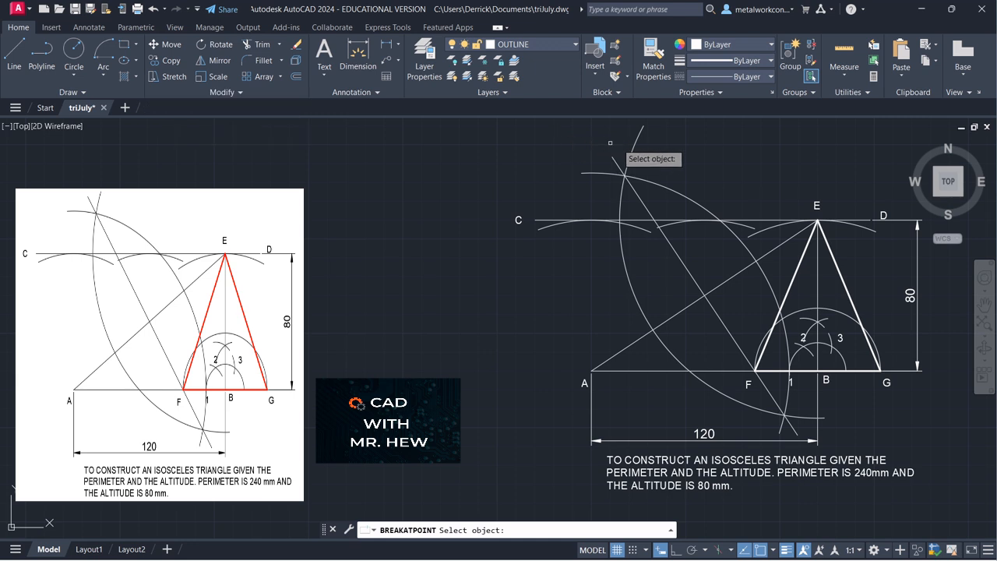
{"action": "left_click", "coordinate": [633, 149]}
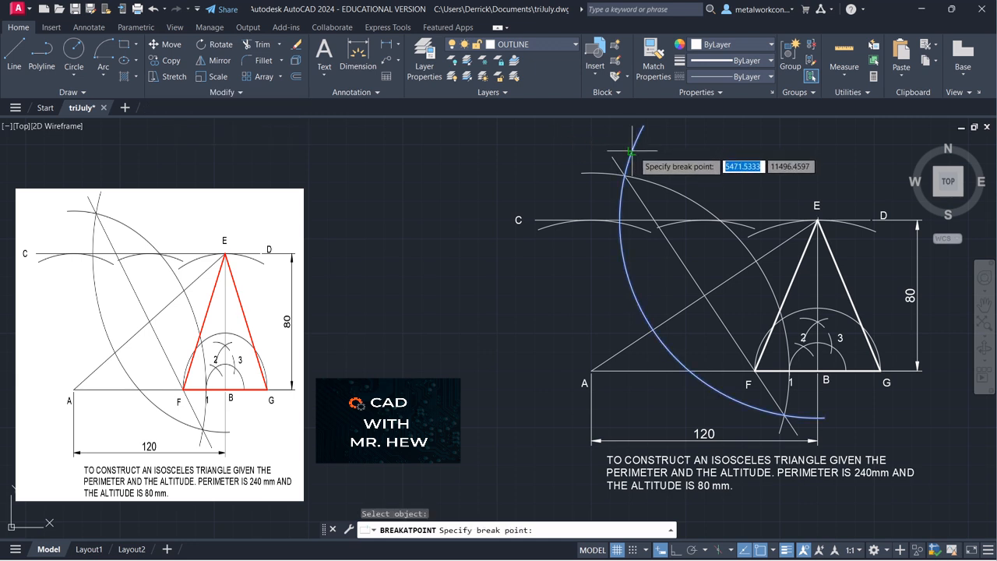
{"action": "left_click", "coordinate": [631, 152]}
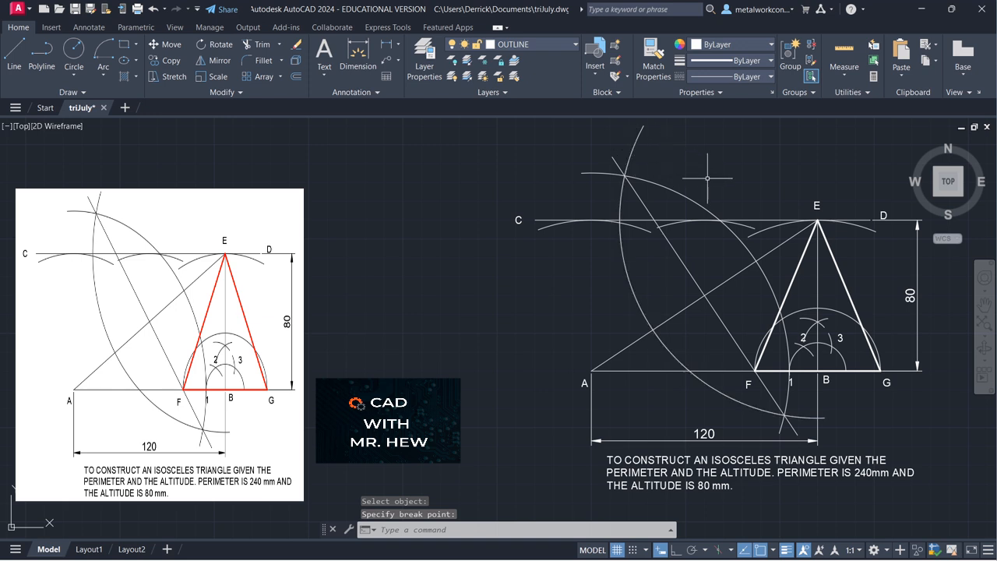
{"action": "key", "text": "Return"}
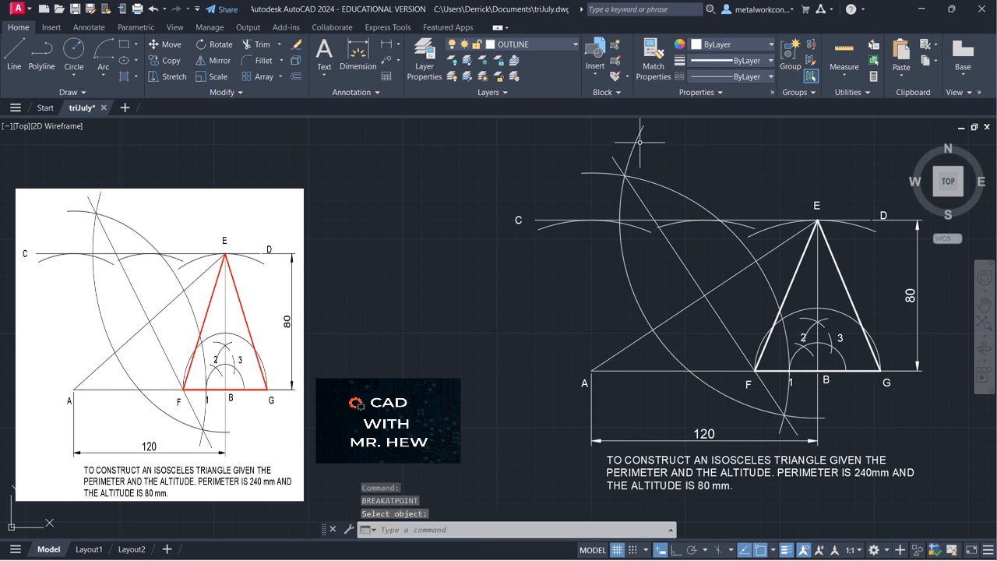
{"action": "left_click", "coordinate": [636, 143]}
{"action": "key", "text": "Delete"}
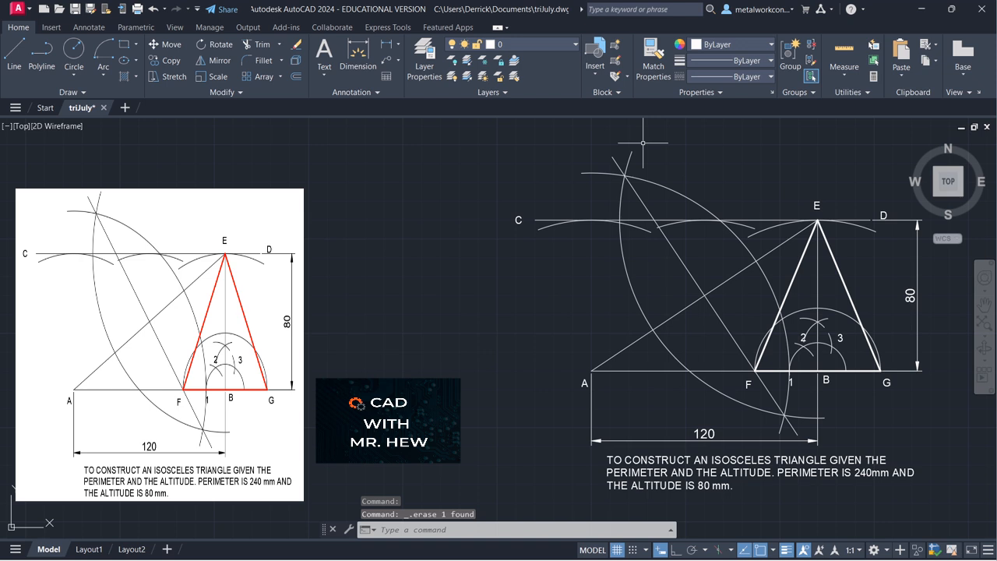